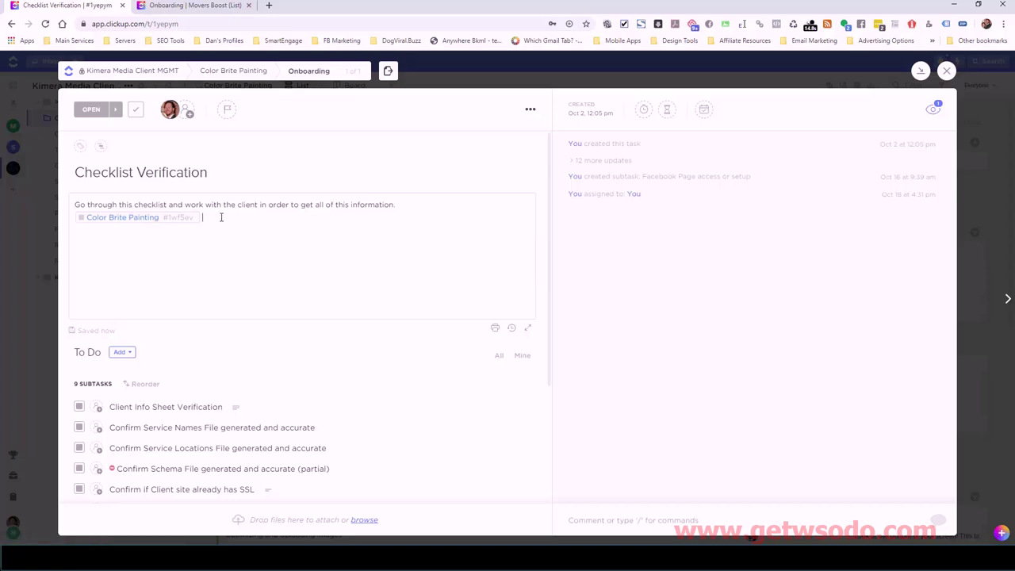
- Delete the Color Brite Painting mention chip from the Checklist Verification description
key(BackSpace)
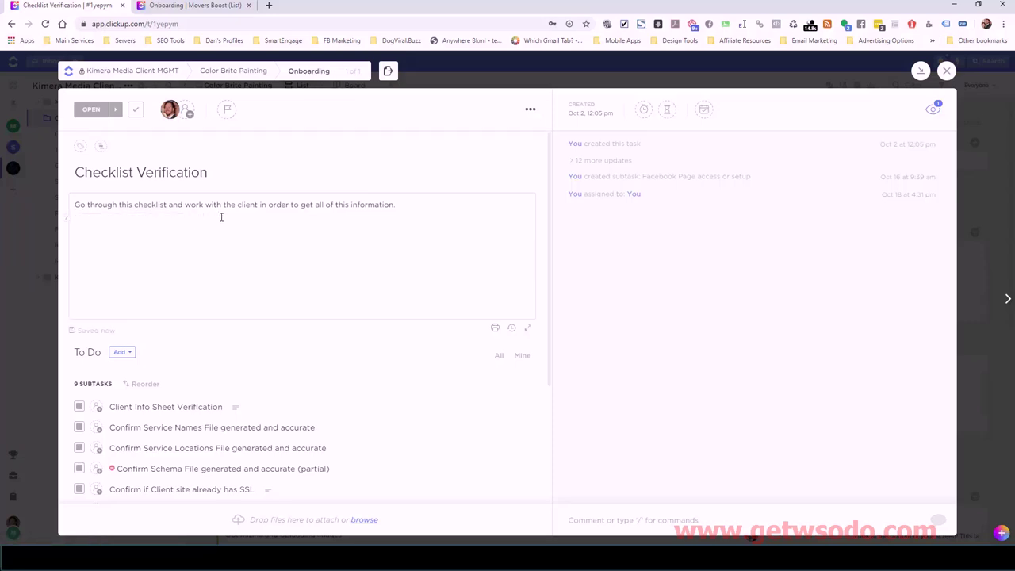
- Add a # mention of Color Brite Painting from SALES ORDERS > Client Onboarding Form Submitted, then open it
text(#)
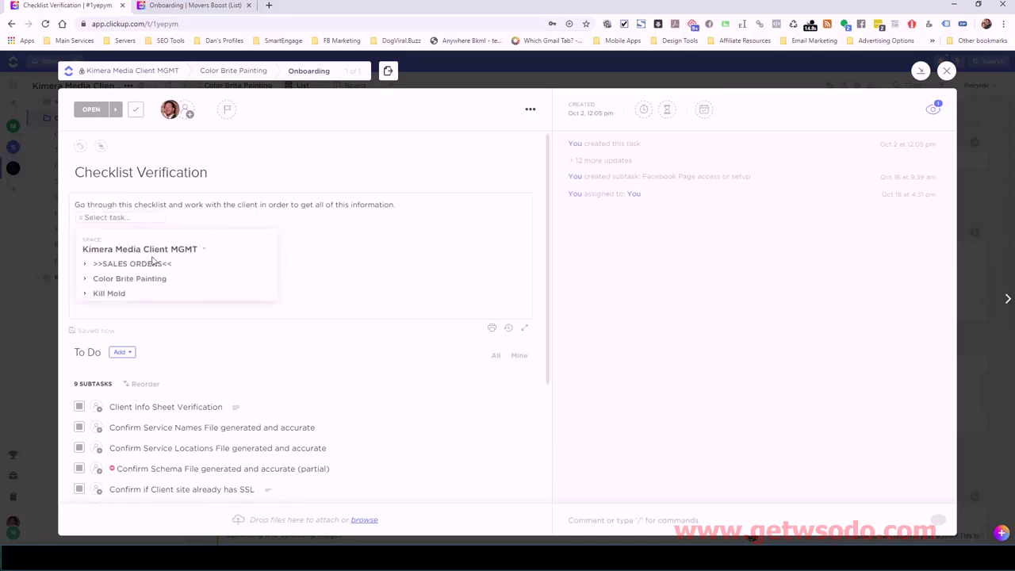
click(94, 267)
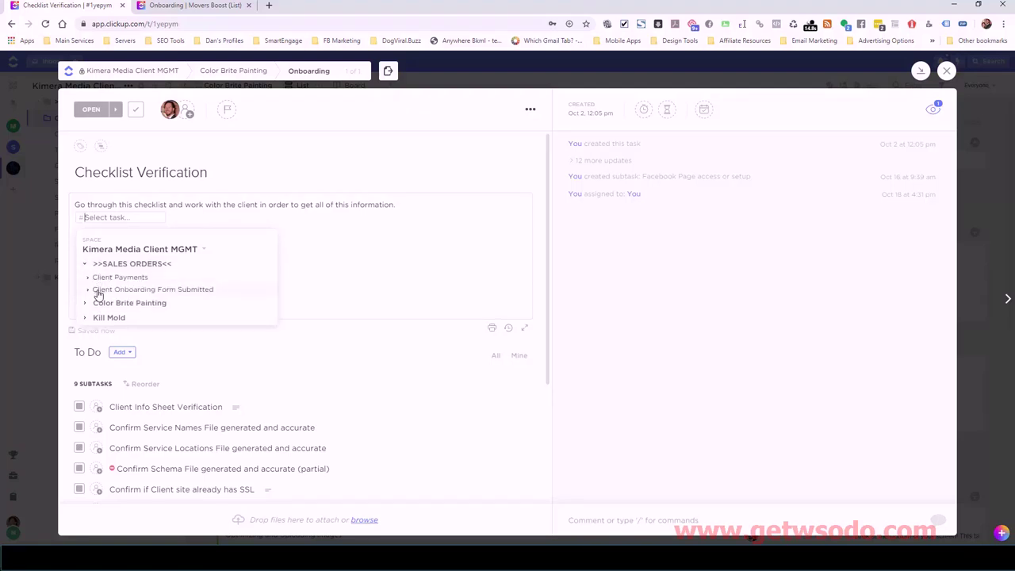
click(97, 291)
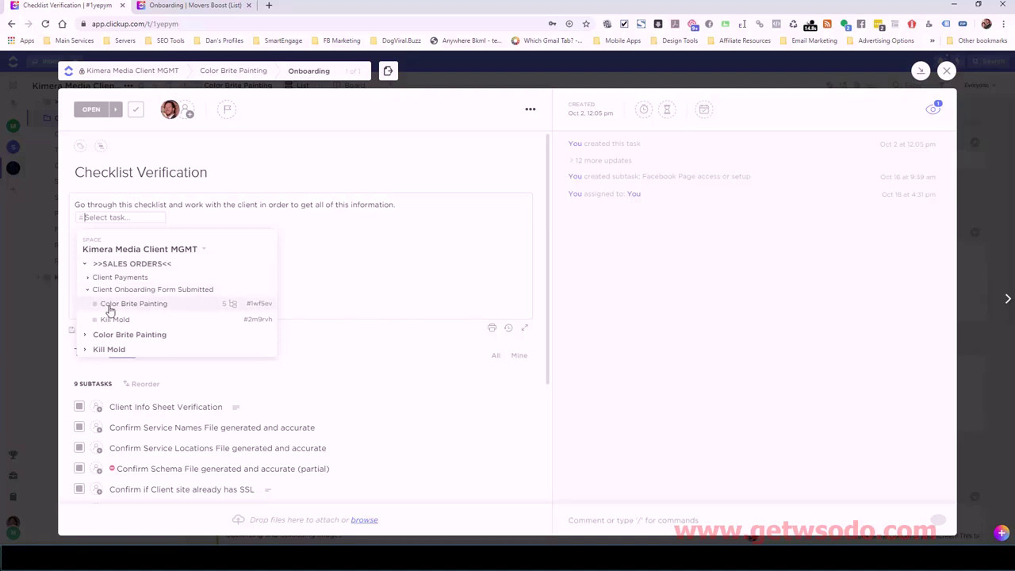
click(109, 309)
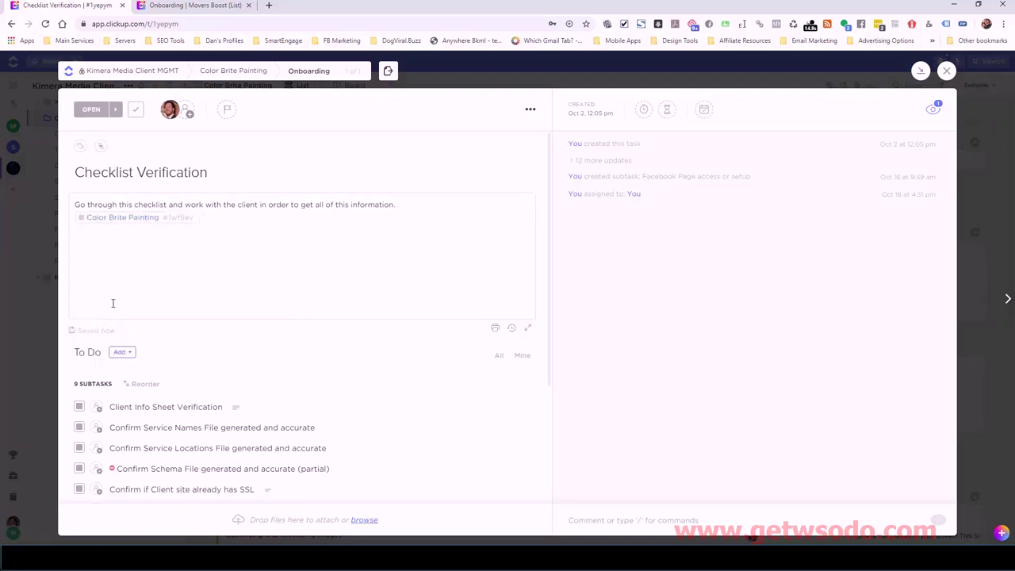
click(127, 220)
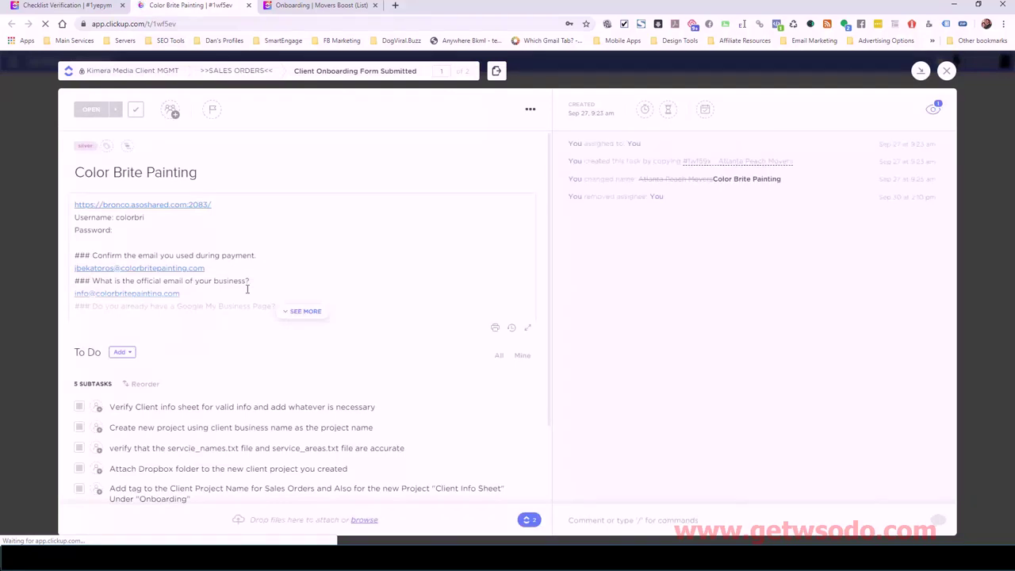
- Expand Color Brite Painting's description to review all its onboarding form answers
click(306, 312)
scroll(231, 232, down, 5)
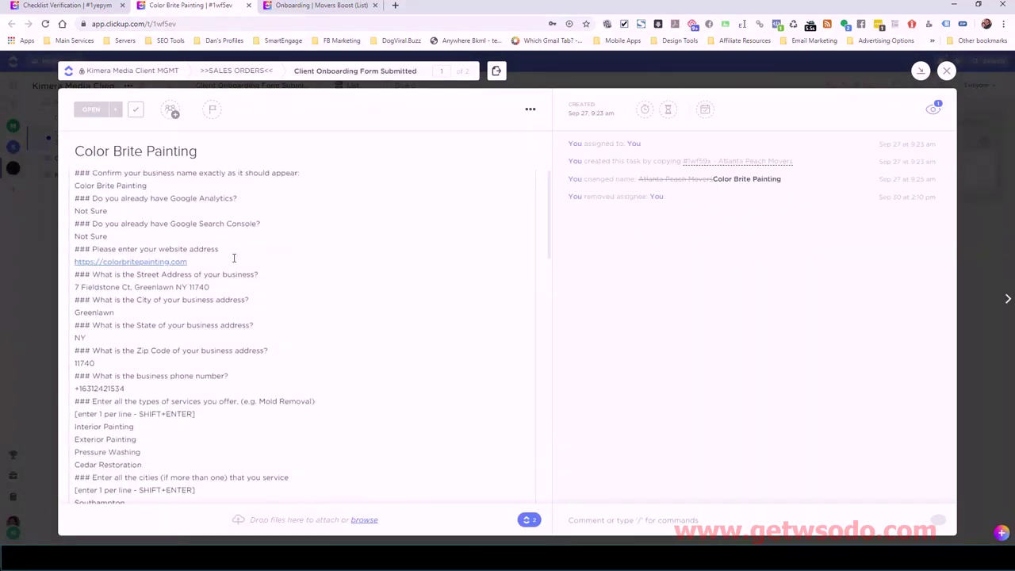
scroll(222, 226, up, 5)
key(ctrl+shift+Tab)
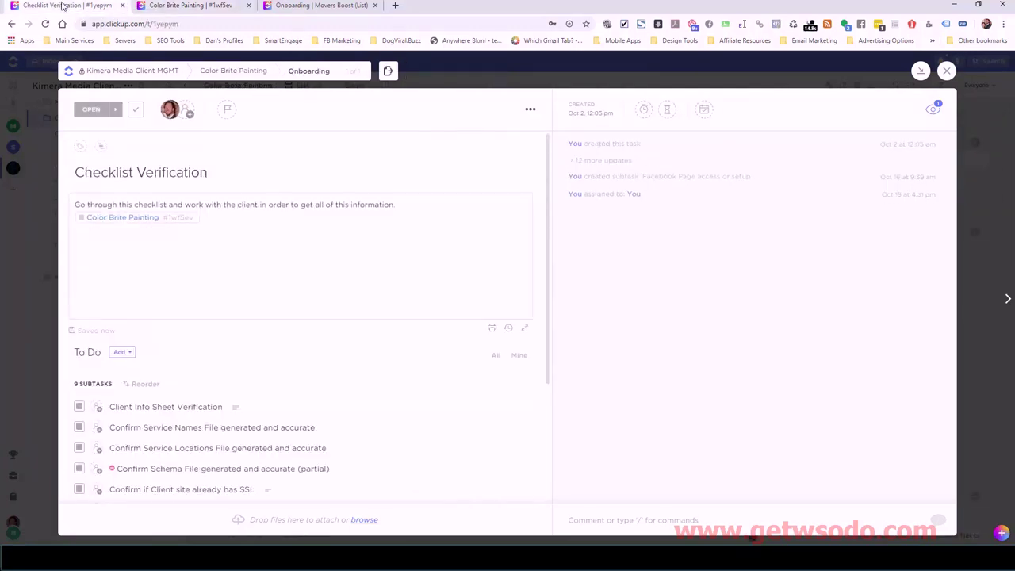
scroll(256, 312, down, 2)
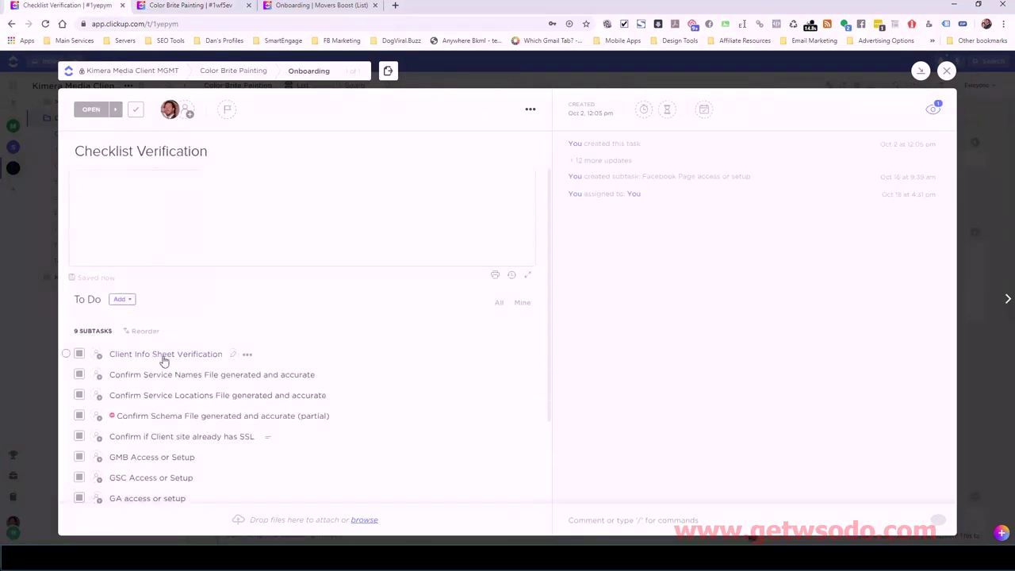
click(210, 6)
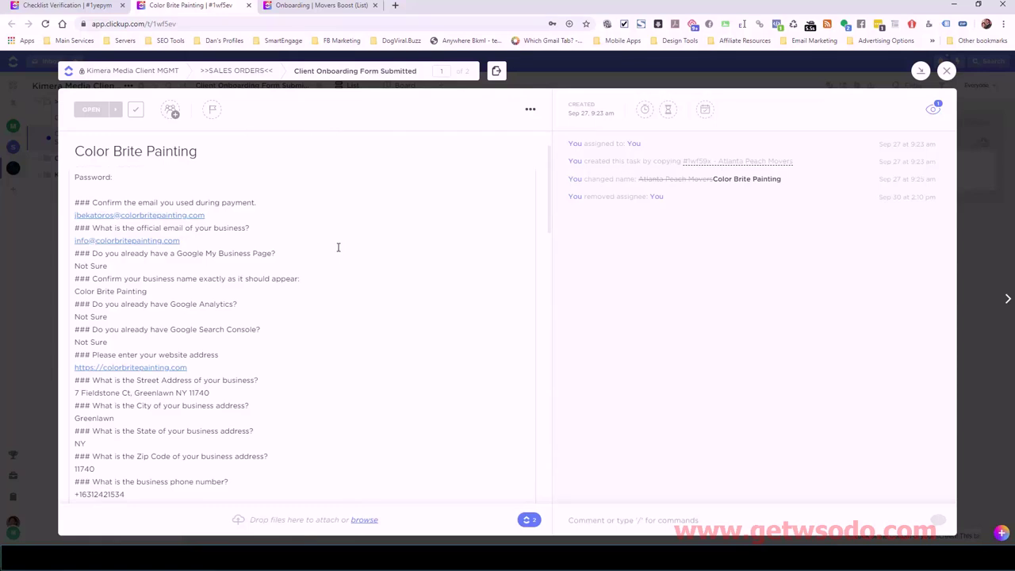
scroll(348, 264, down, 1)
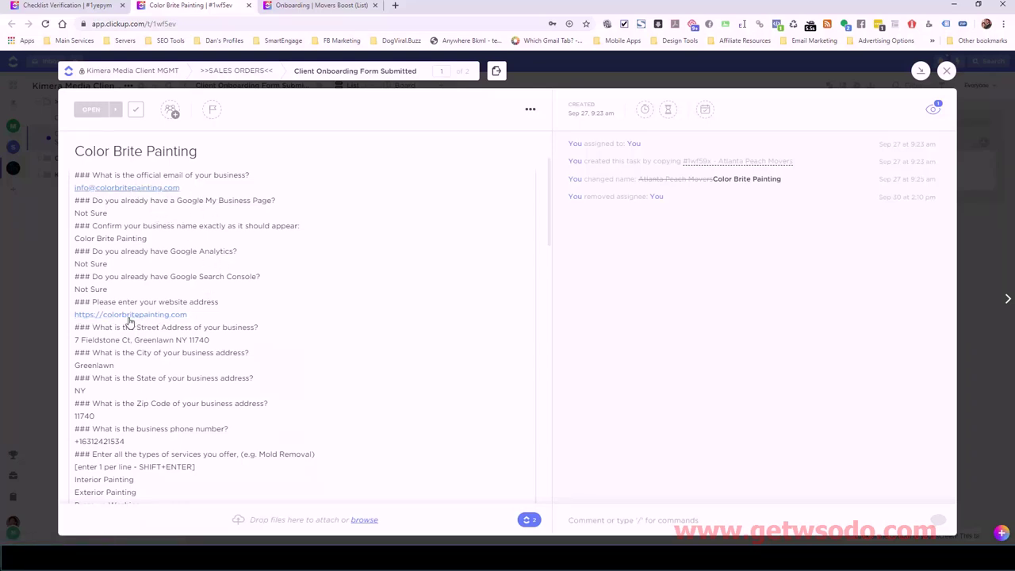
- Replace the comma after 'Ct' in the street address with a period, then read further
drag(208, 339, 117, 339)
text(Ct. Greenlawn NY 11740)
scroll(254, 333, down, 3)
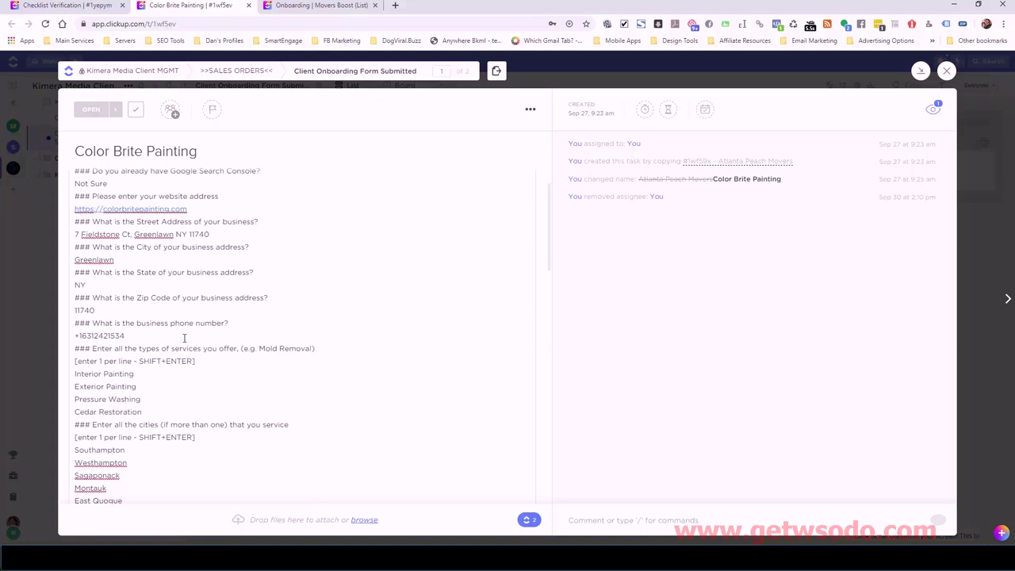
scroll(184, 337, down, 1)
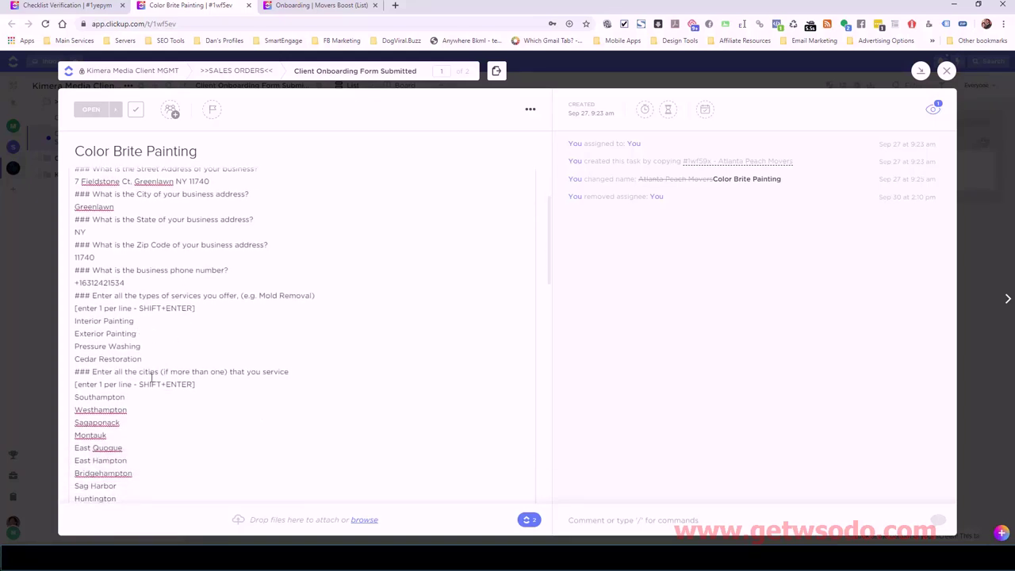
scroll(152, 376, down, 5)
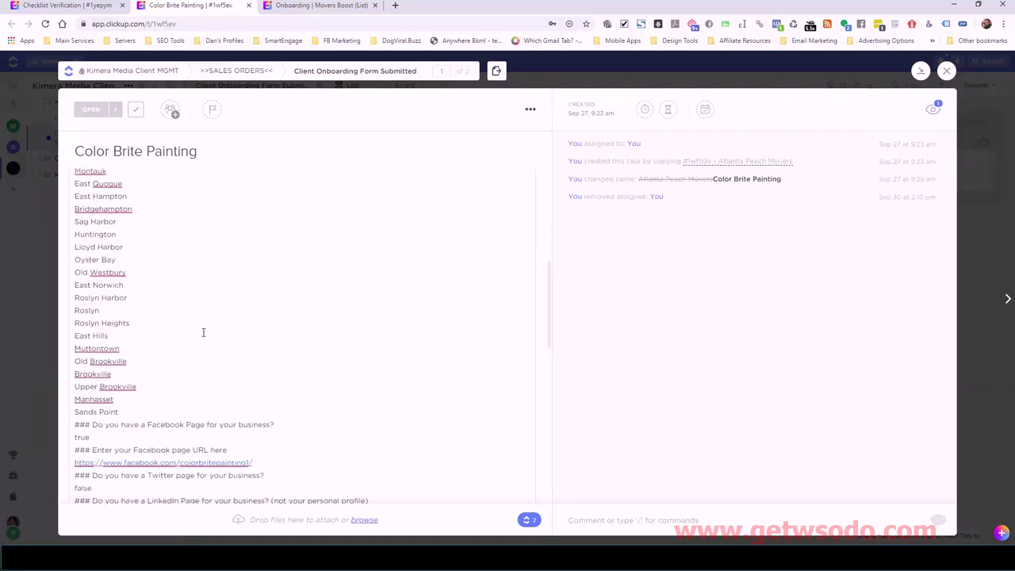
scroll(198, 337, down, 2)
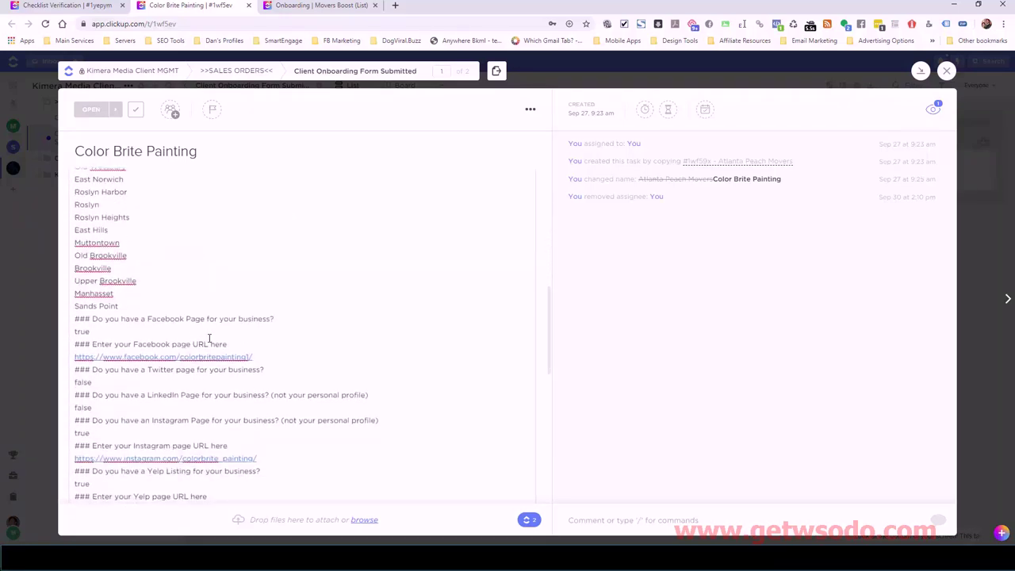
scroll(210, 339, down, 2)
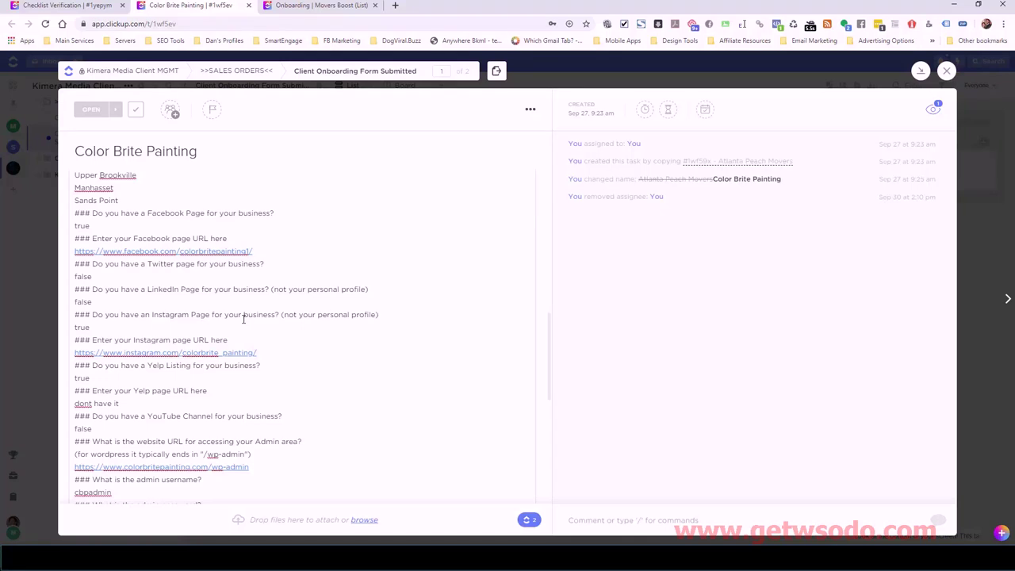
- Read down to the admin questions, then return to the Checklist Verification tab
scroll(244, 319, down, 1)
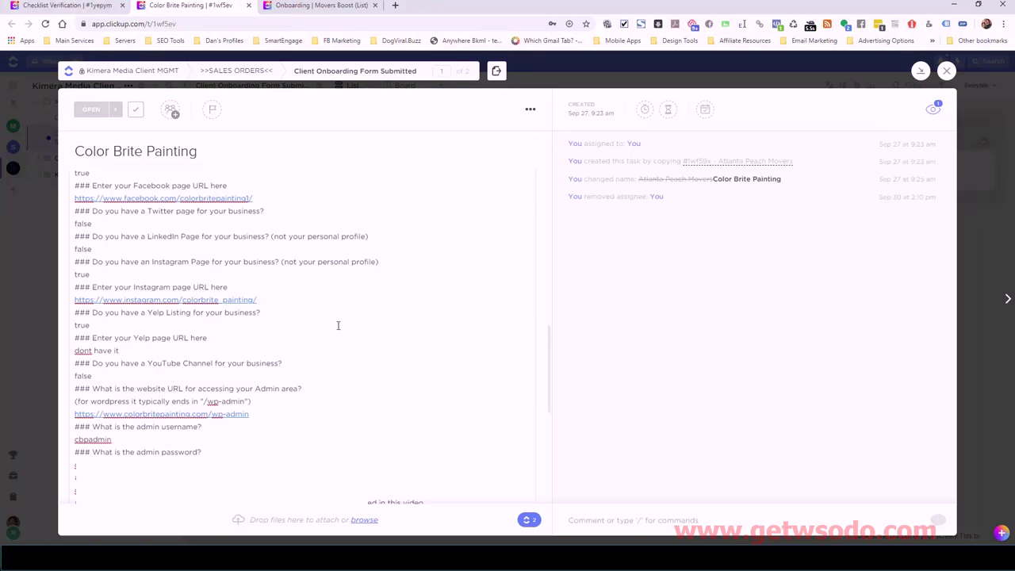
click(73, 11)
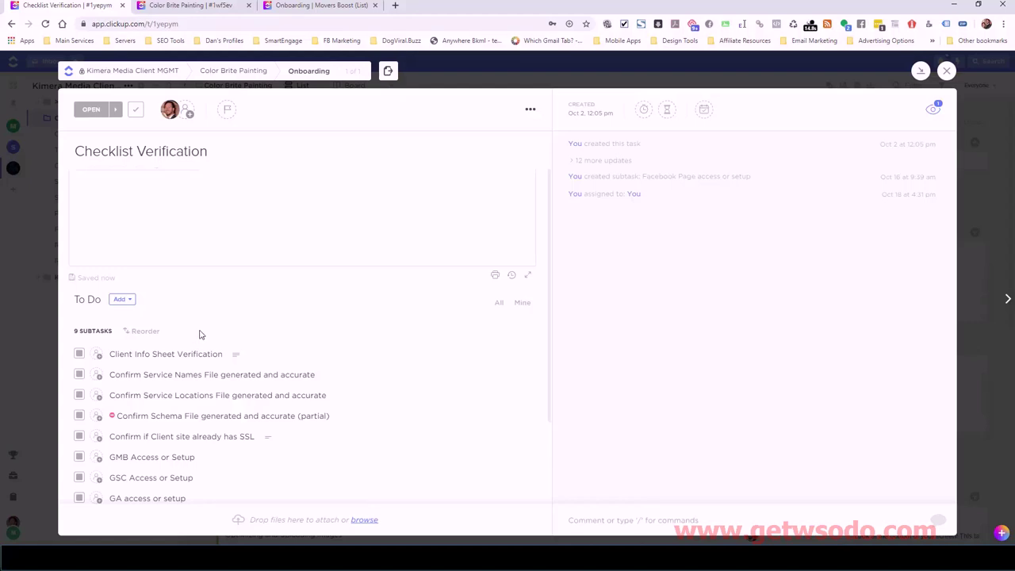
- Close Client Info Sheet Verification and place the Color Brite Painting folder beside the subtask list
scroll(81, 355, down, 1)
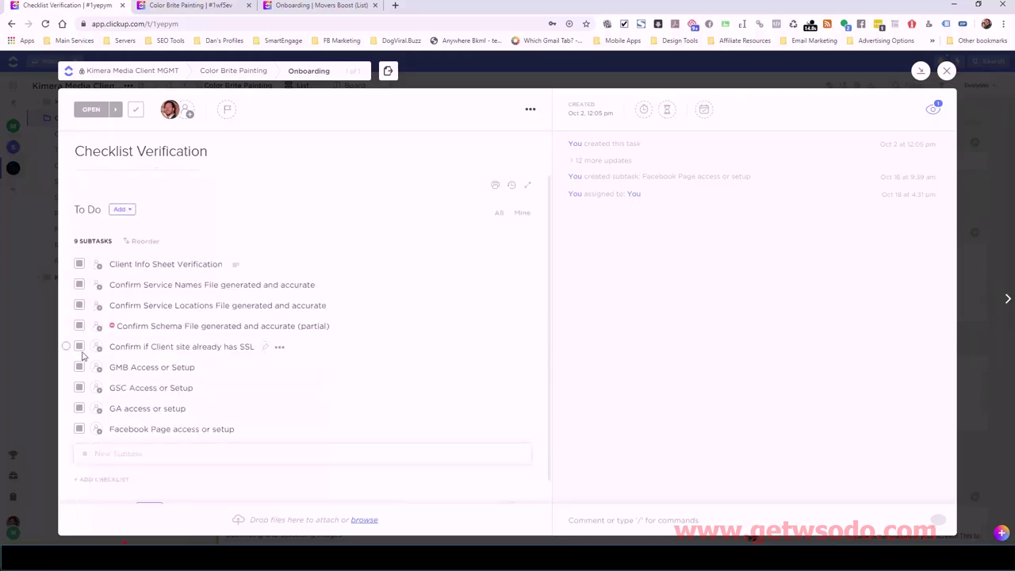
click(79, 266)
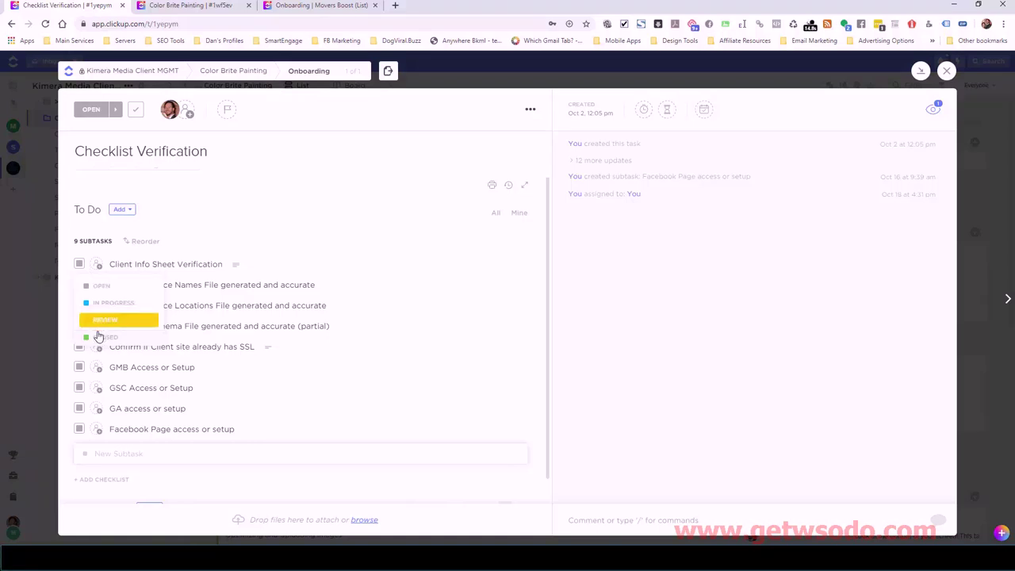
click(95, 337)
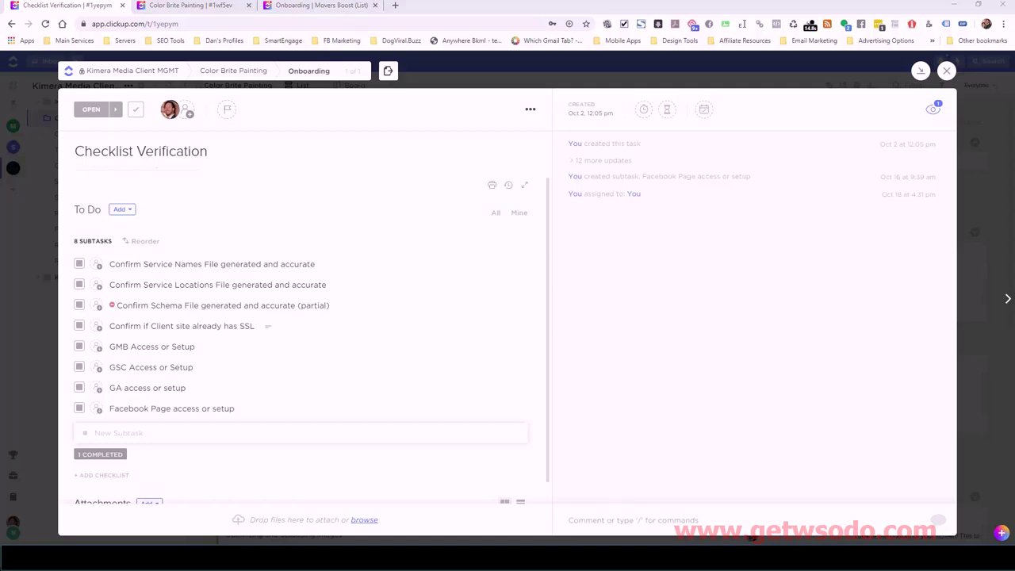
key(super+e)
drag(714, 159, 629, 152)
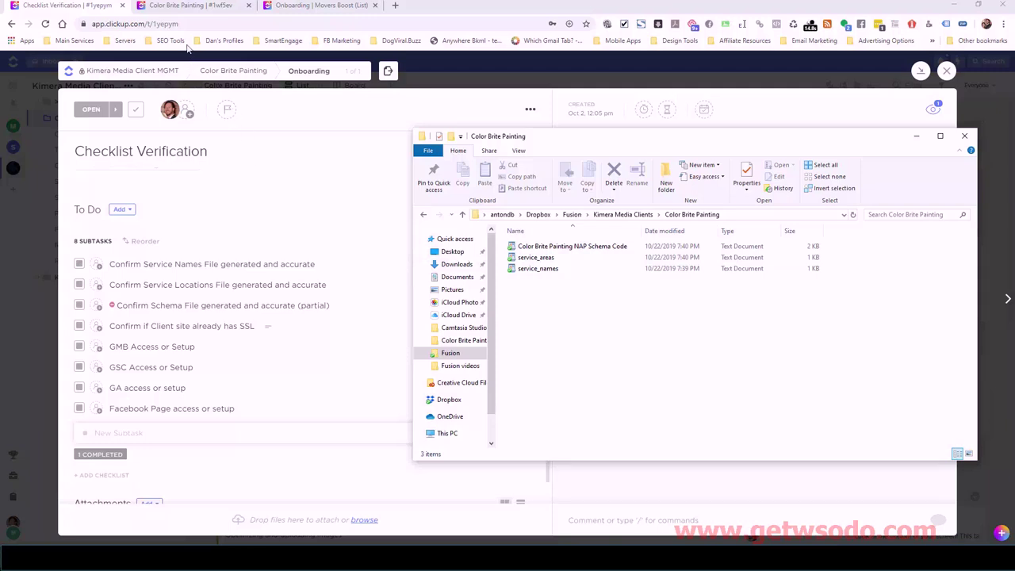
click(180, 6)
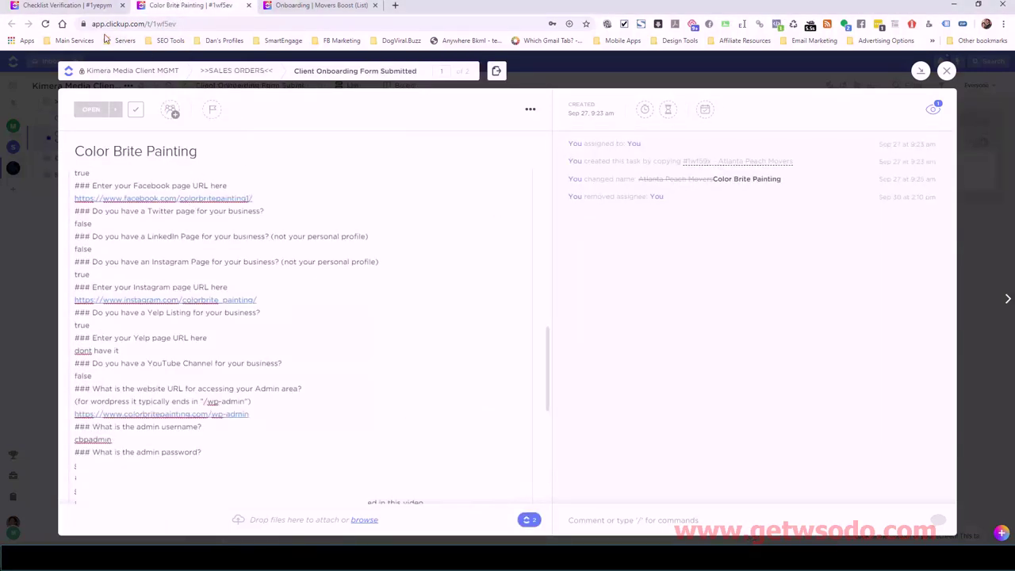
click(79, 6)
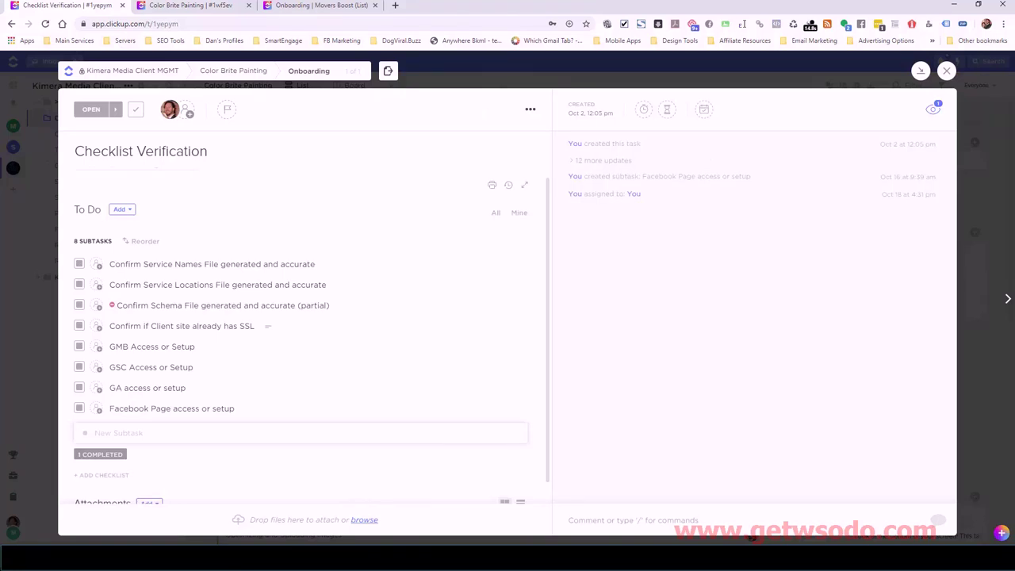
key(alt+Tab)
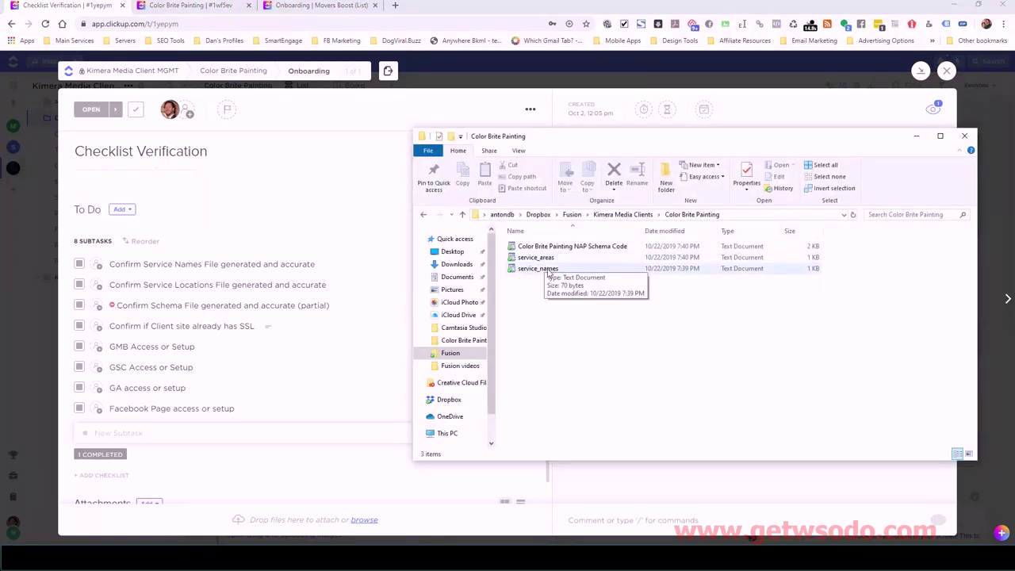
click(547, 270)
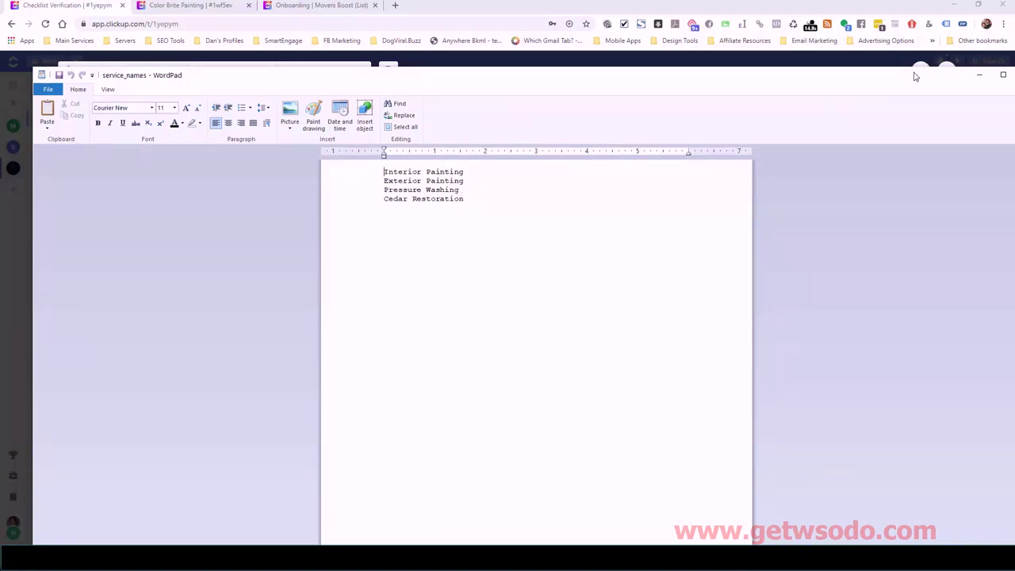
double_click(950, 77)
click(972, 77)
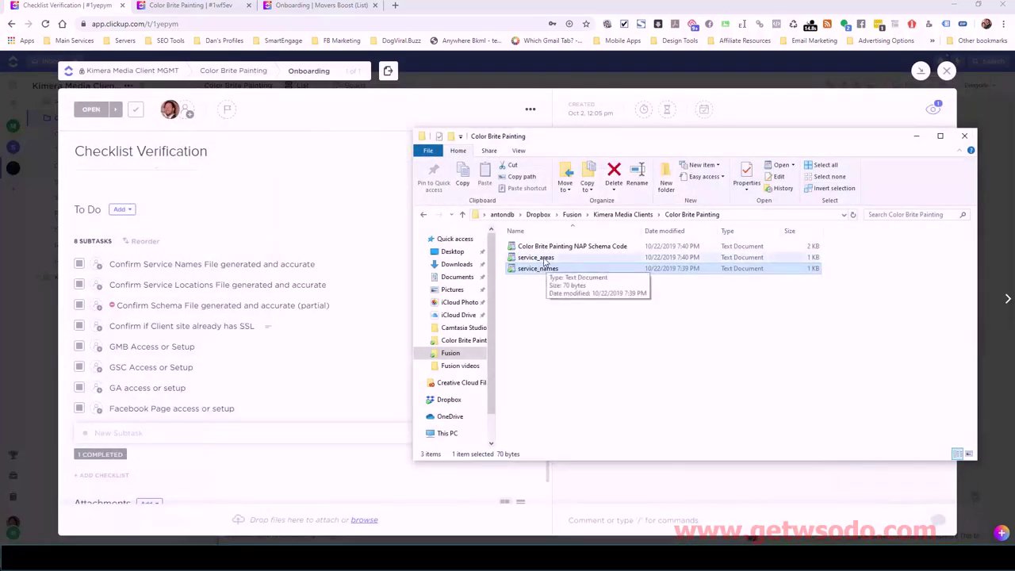
click(544, 260)
double_click(544, 260)
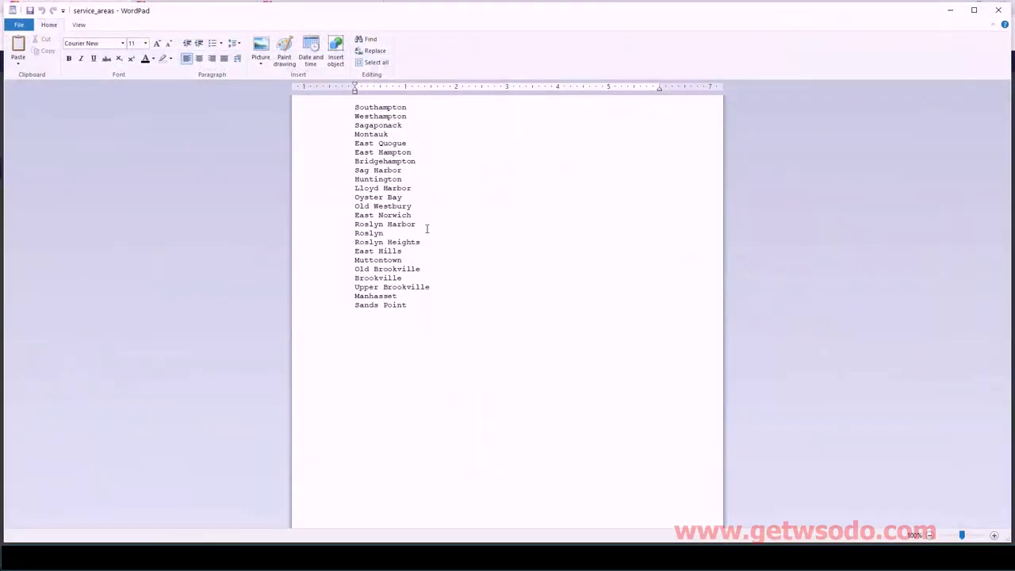
drag(379, 123, 476, 296)
click(475, 297)
click(999, 10)
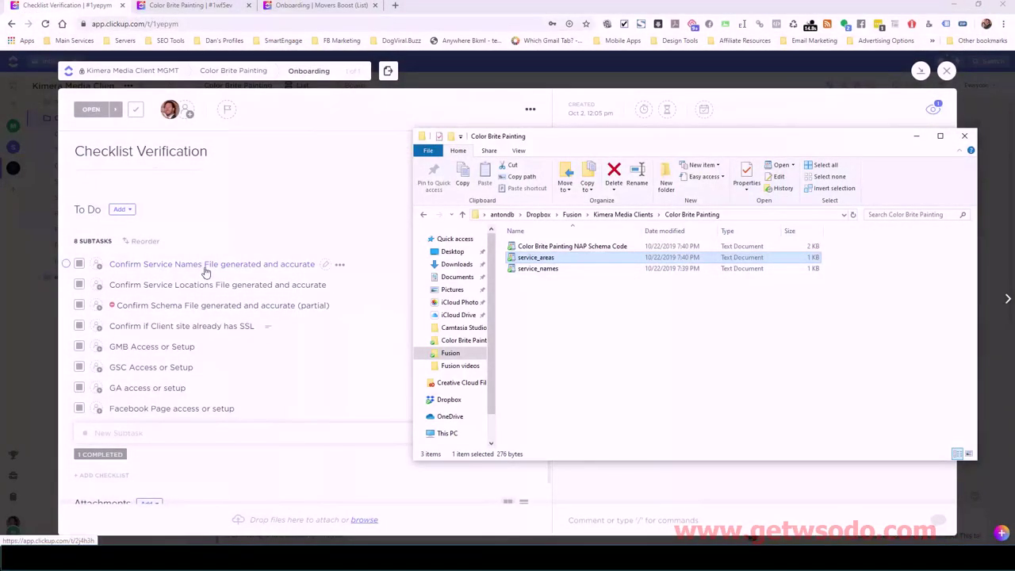
- Set the Confirm Service Names File and Confirm Service Locations File subtasks to CLOSED
click(83, 264)
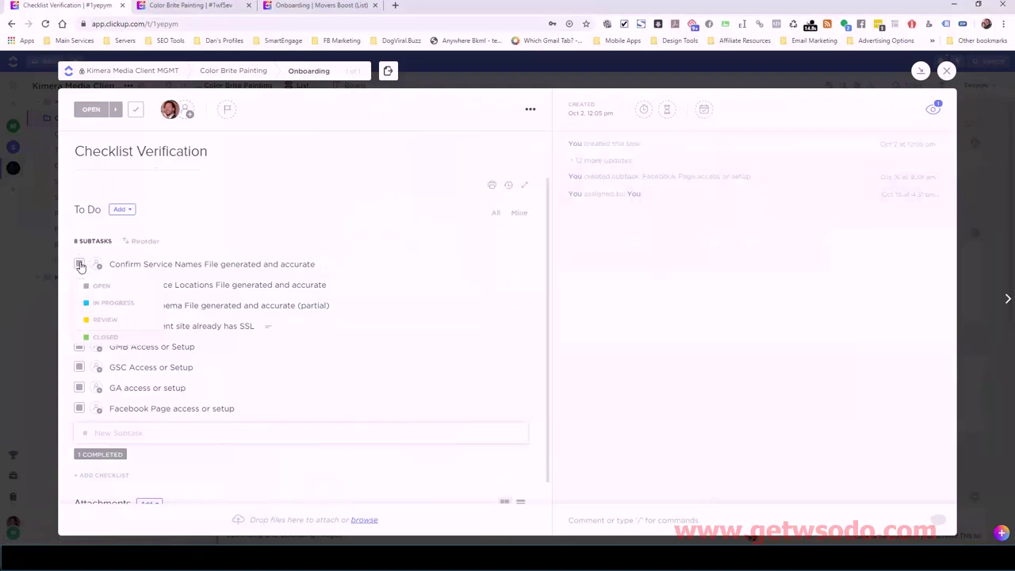
click(92, 336)
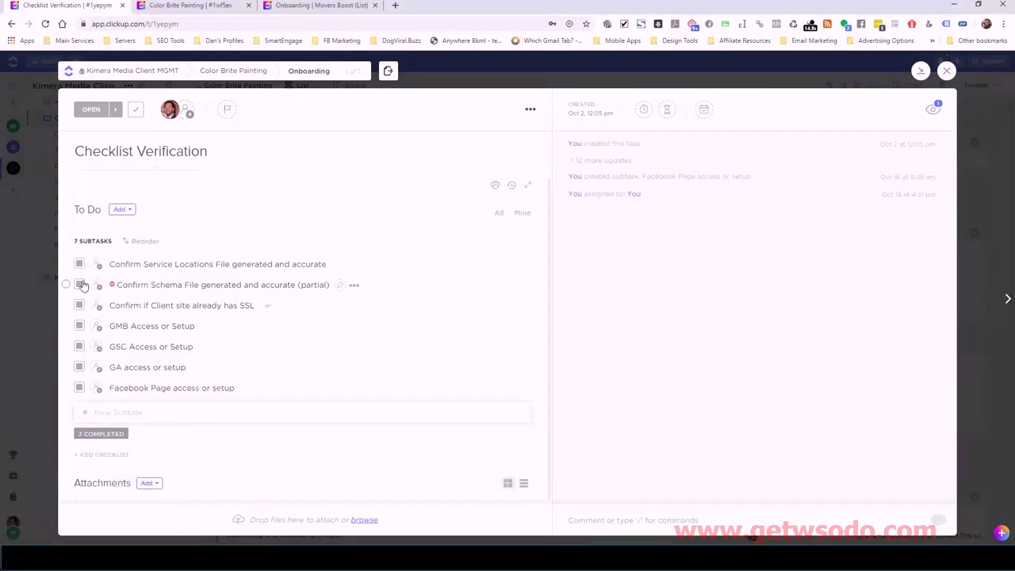
click(80, 266)
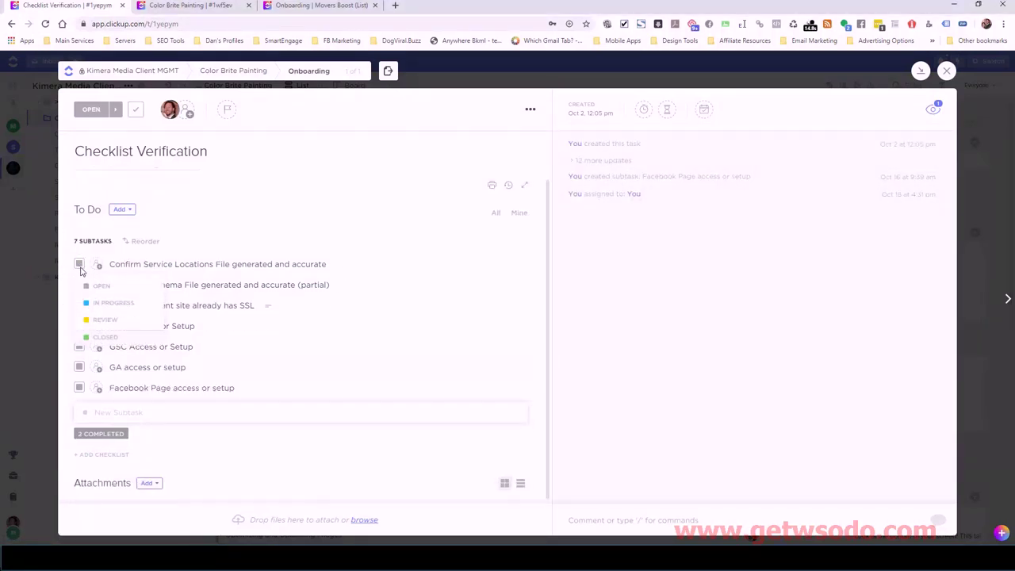
click(101, 337)
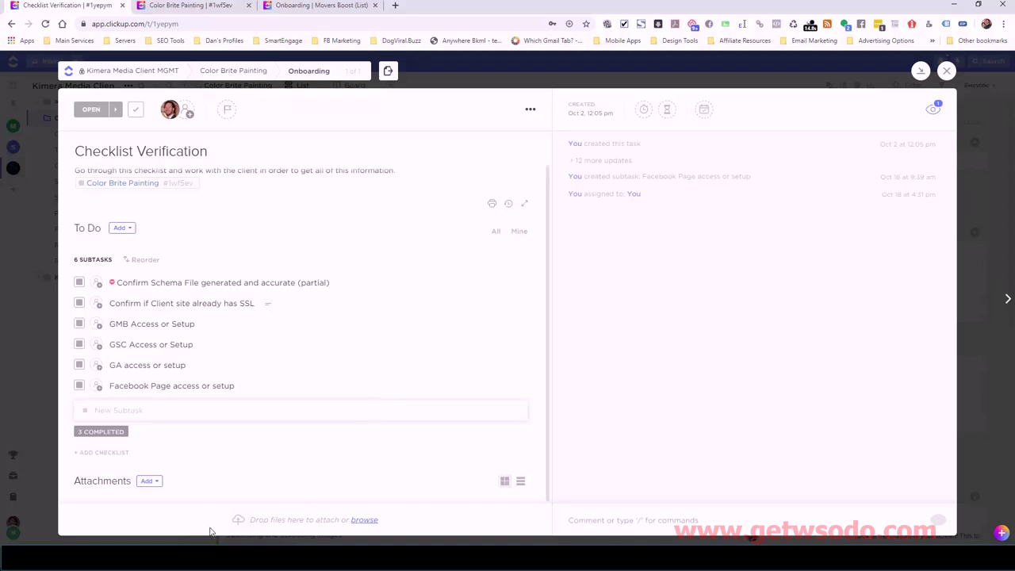
key(alt+Tab)
- Open the NAP Schema Code file in WordPad and inspect the 'False' and 'dont have it' sameAs entries
click(536, 247)
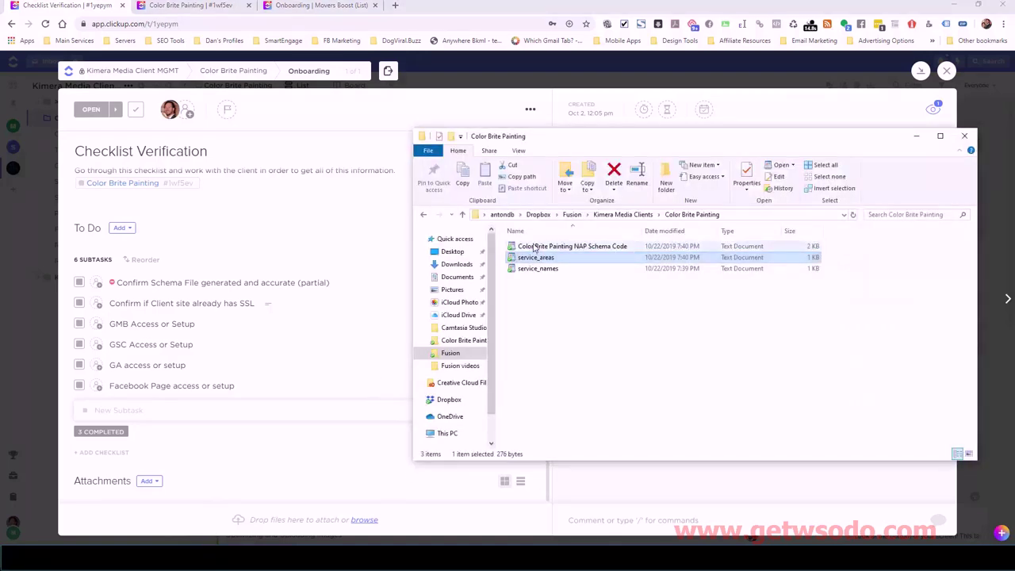
double_click(535, 246)
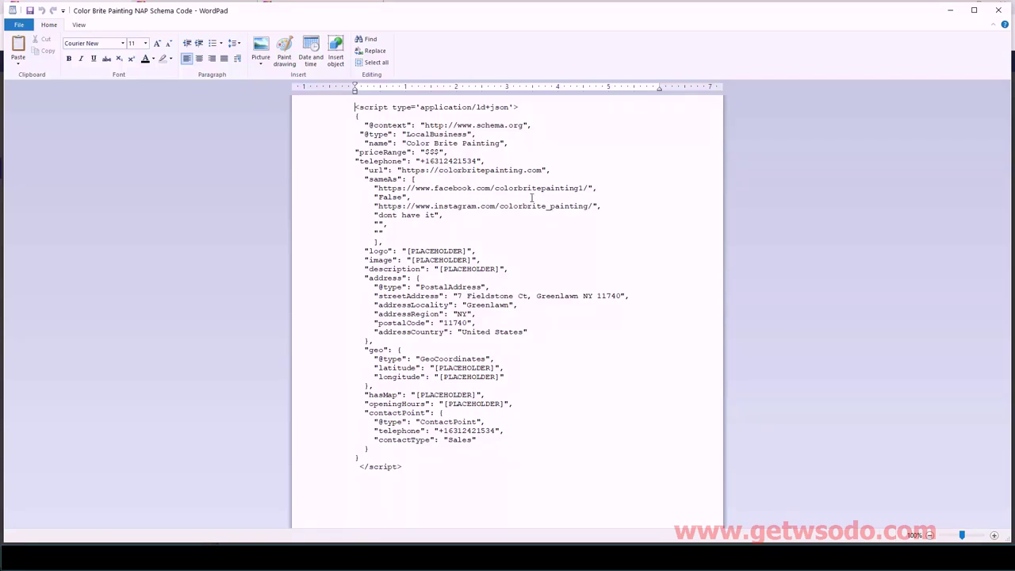
double_click(430, 197)
click(445, 195)
drag(435, 214, 379, 215)
click(444, 216)
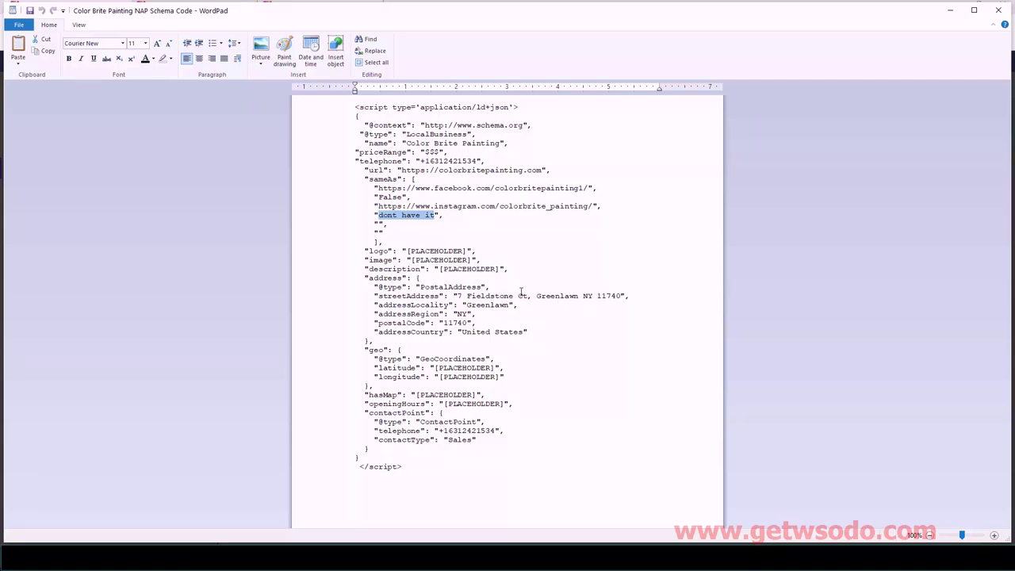
double_click(619, 295)
drag(617, 295, 538, 295)
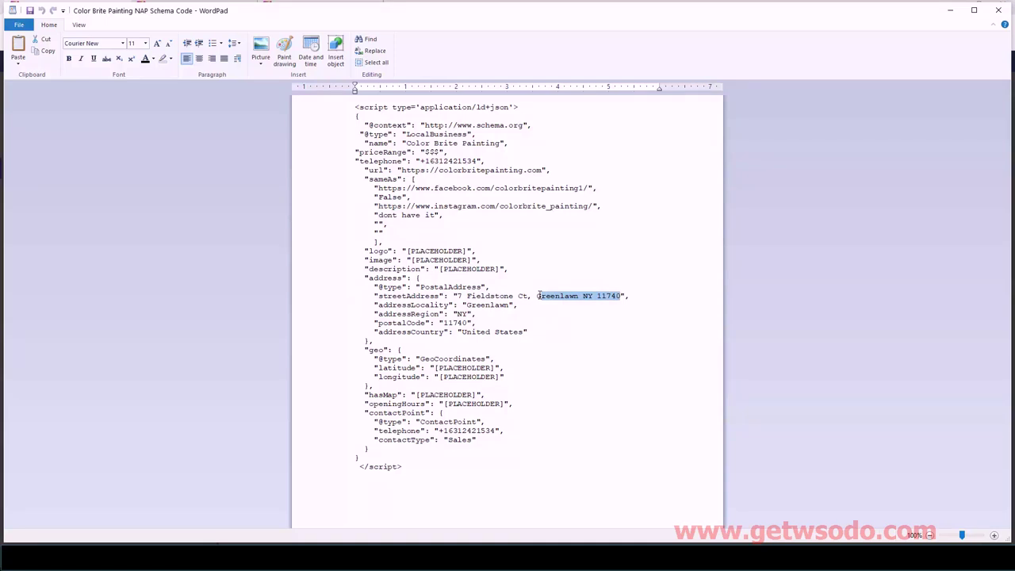
key(BackSpace)
key(BackSpace)
key(BackSpace)
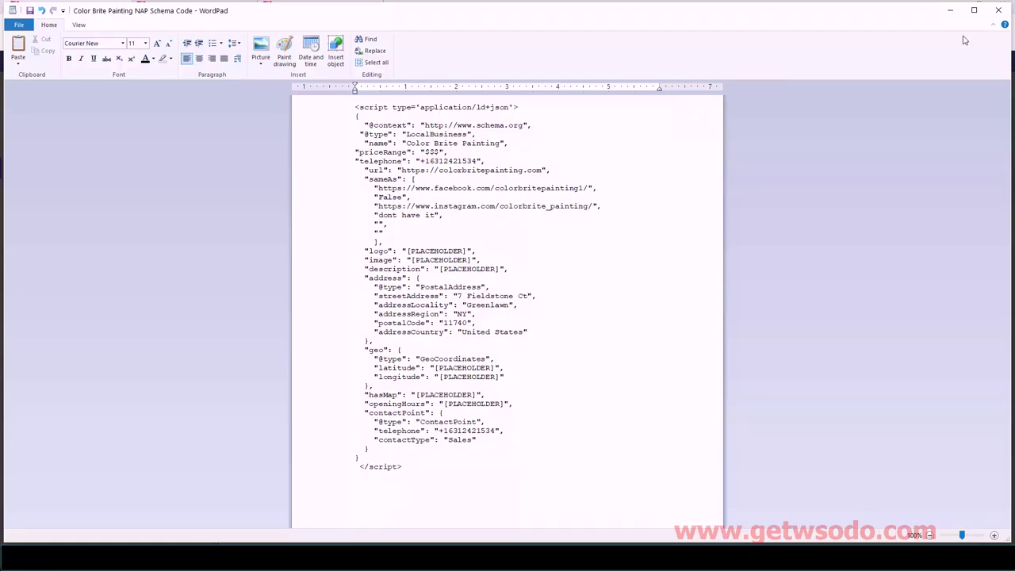
click(998, 10)
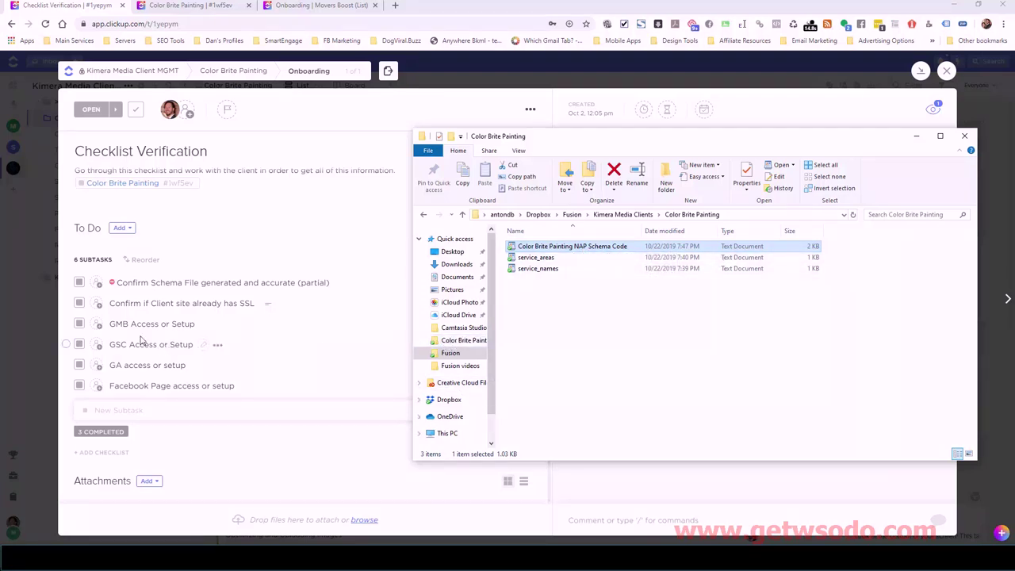
- Set the 'Confirm Schema File generated and accurate (partial)' subtask's status to CLOSED
click(80, 283)
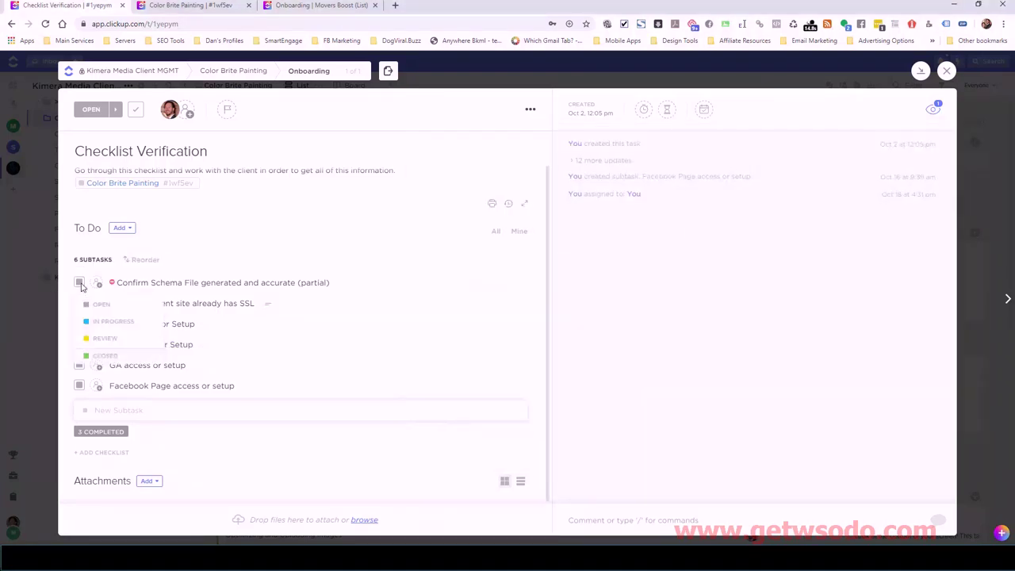
click(98, 355)
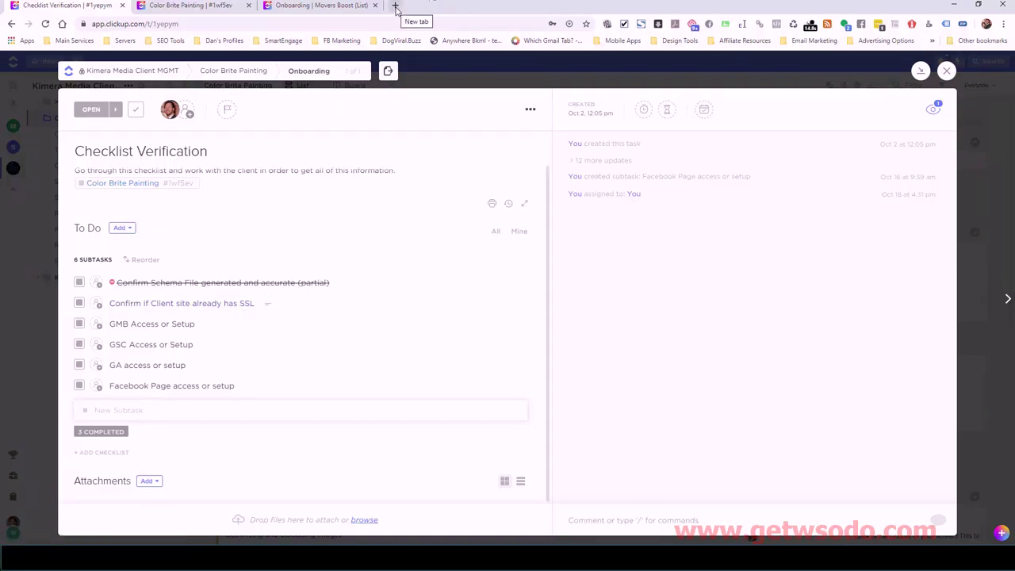
- Load colorbritepainting.com in a new Chrome tab, then go back to Checklist Verification
click(396, 6)
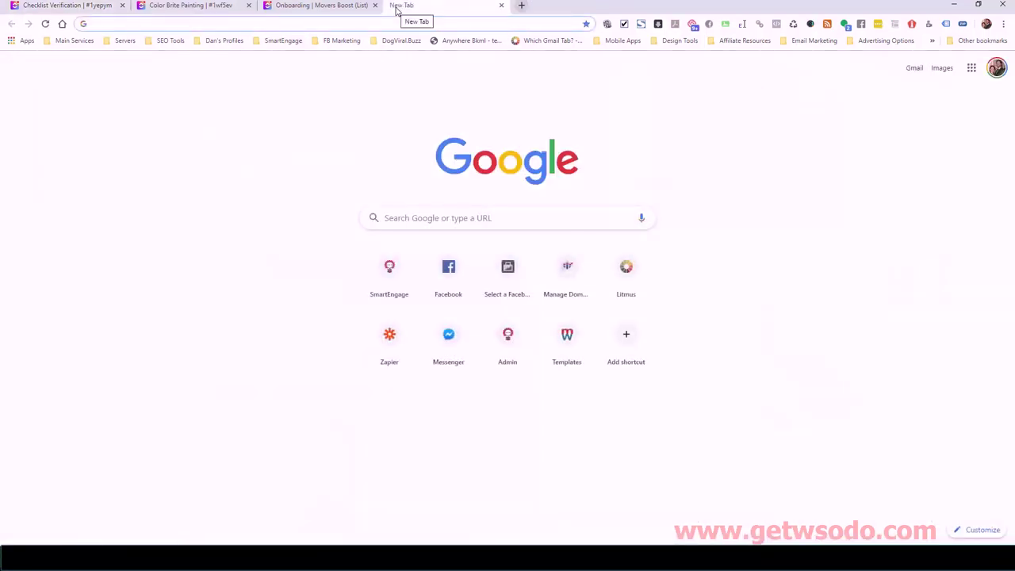
text(colorbritepainting.com)
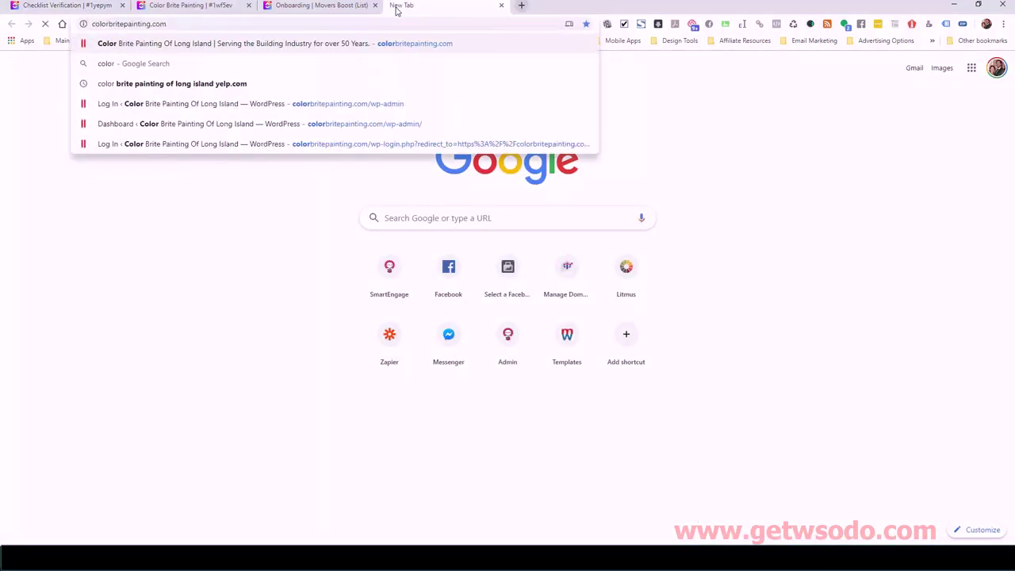
key(Return)
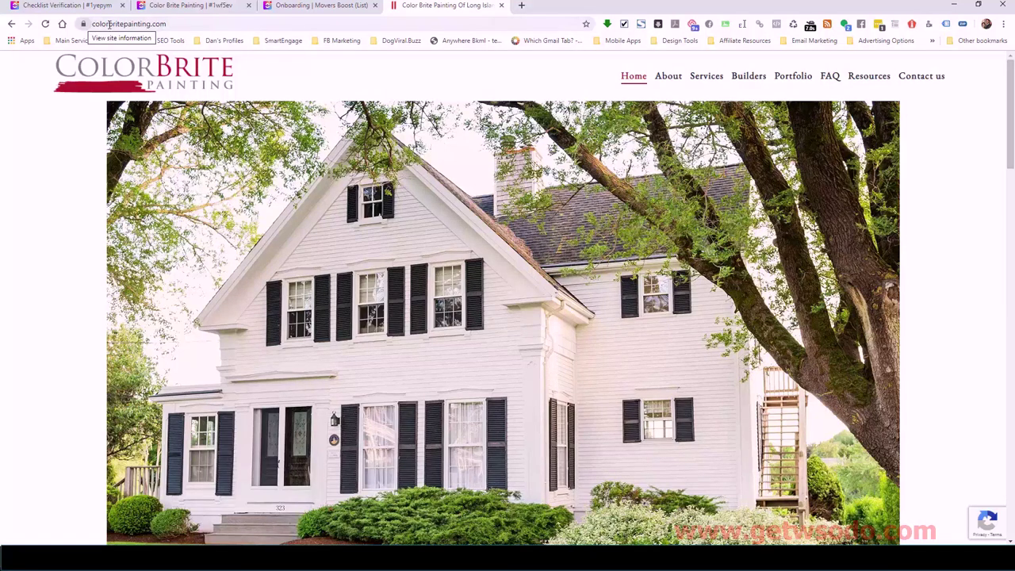
click(89, 8)
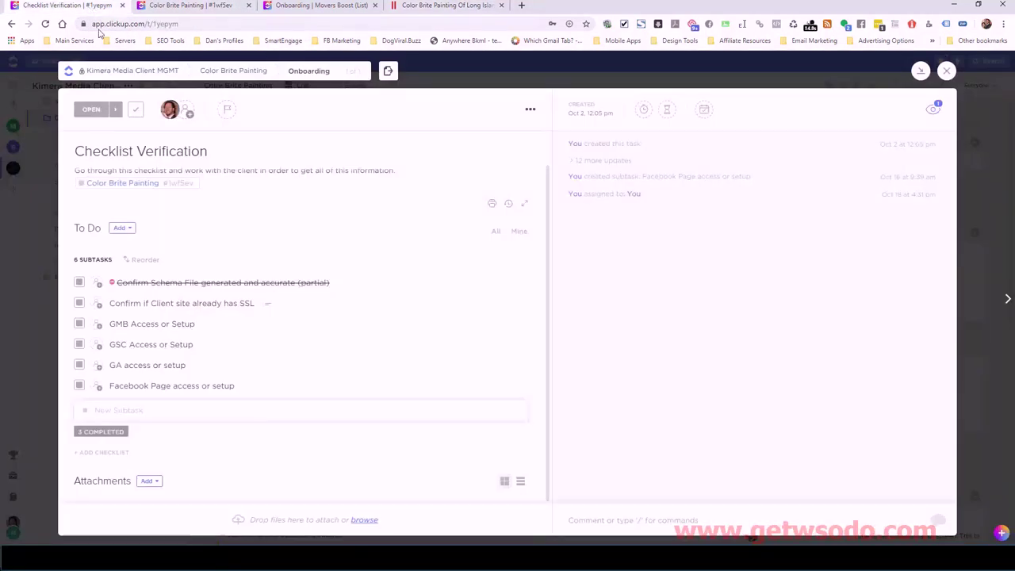
- Set the 'Confirm if Client site already has SSL' subtask to CLOSED so it's struck through
click(79, 303)
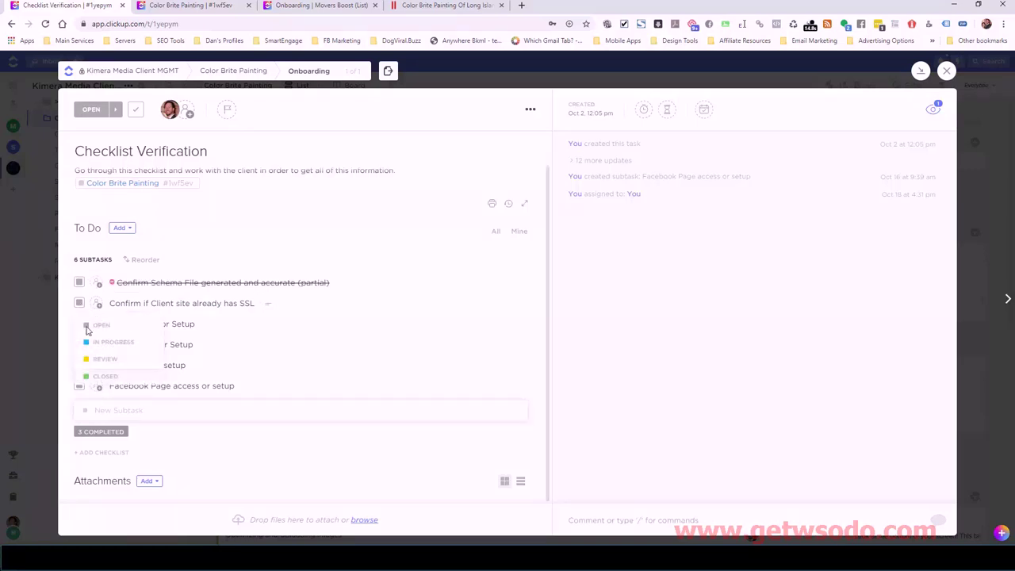
click(104, 376)
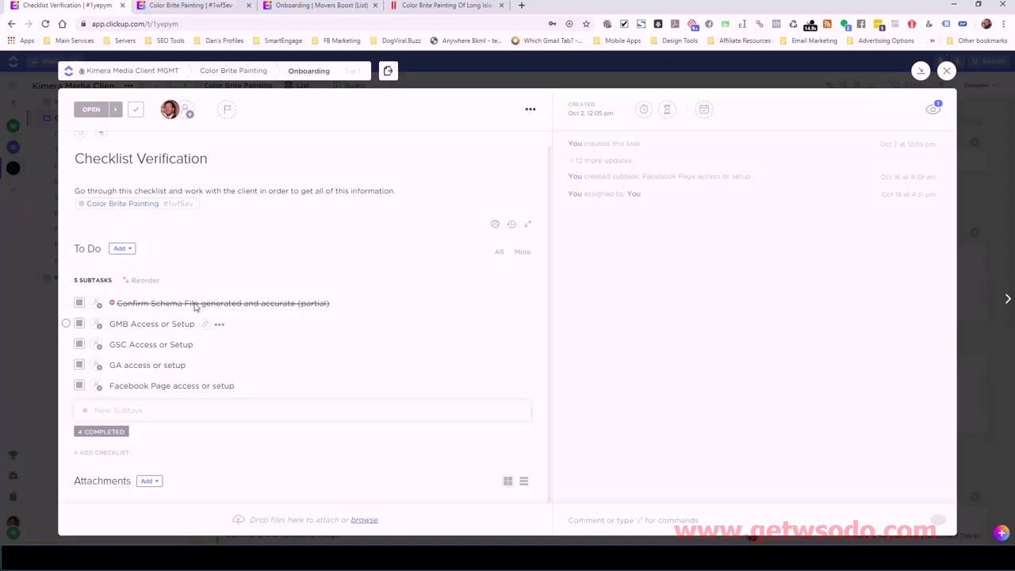
click(211, 9)
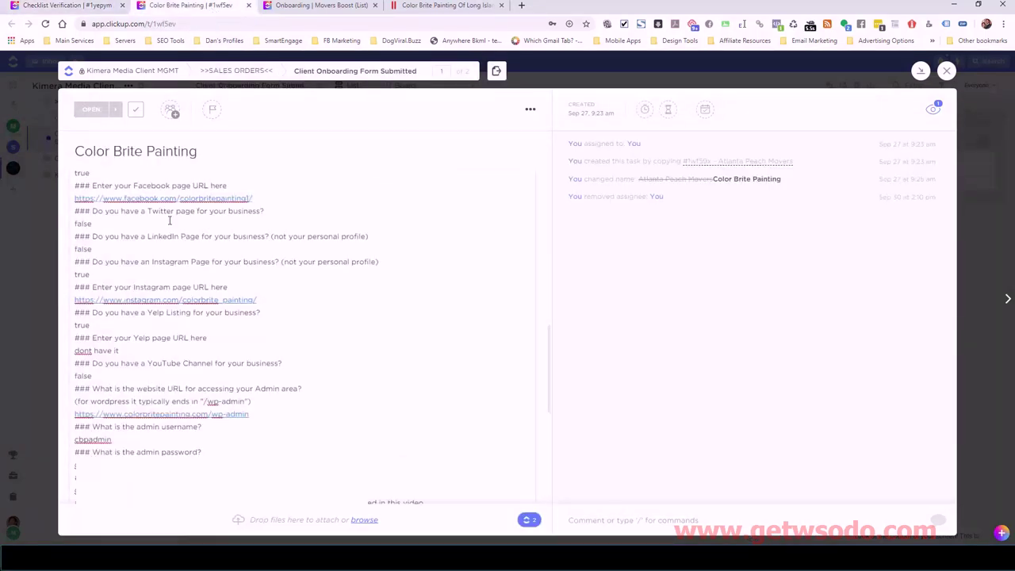
scroll(238, 285, up, 2)
scroll(250, 286, up, 6)
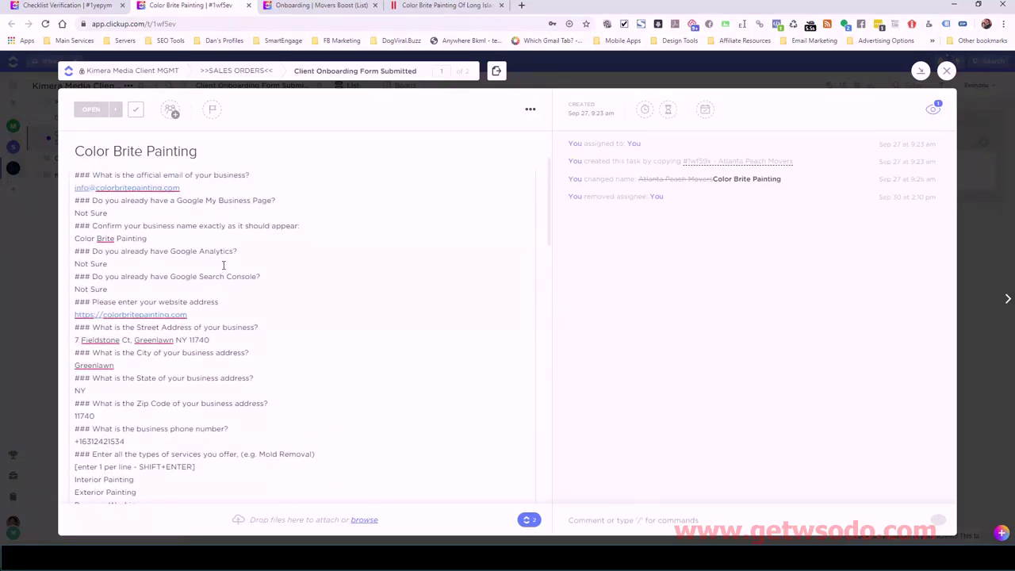
scroll(168, 280, up, 1)
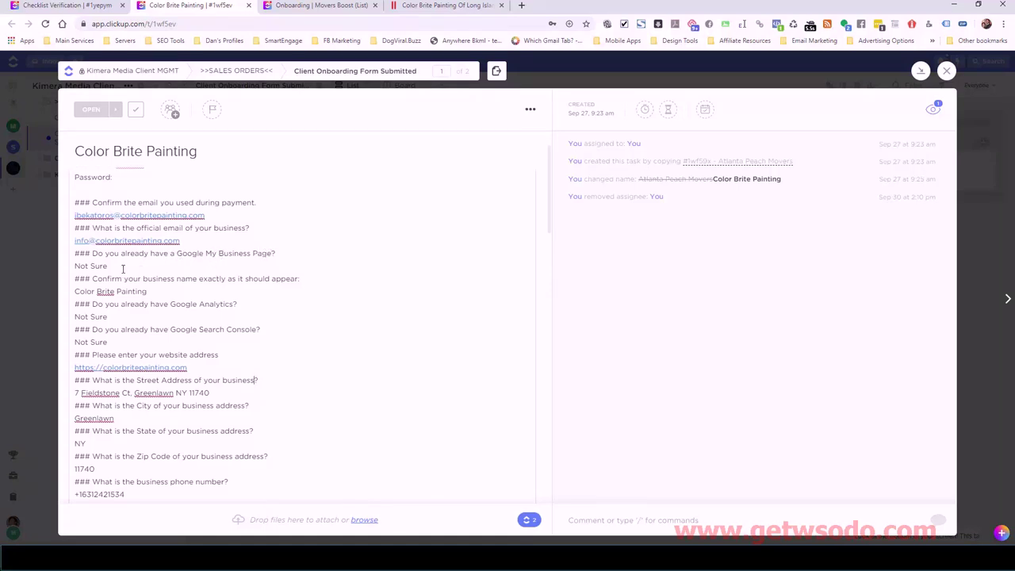
drag(115, 267, 75, 267)
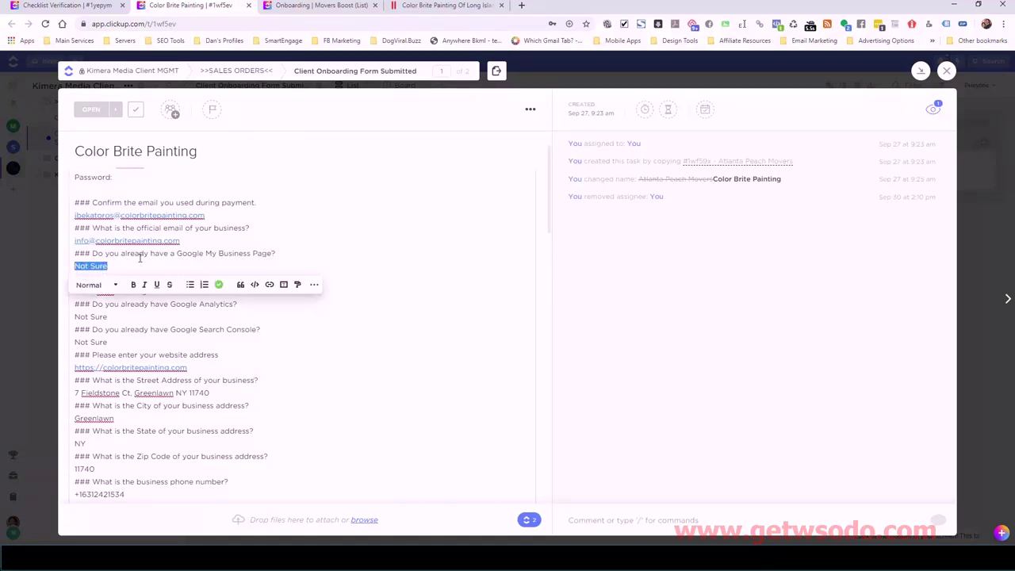
click(248, 253)
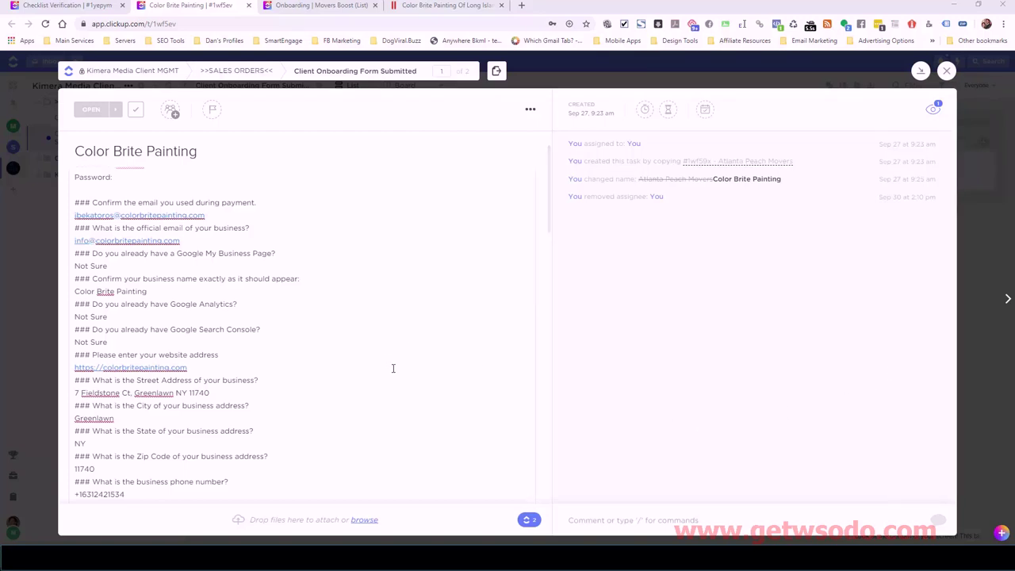
click(63, 6)
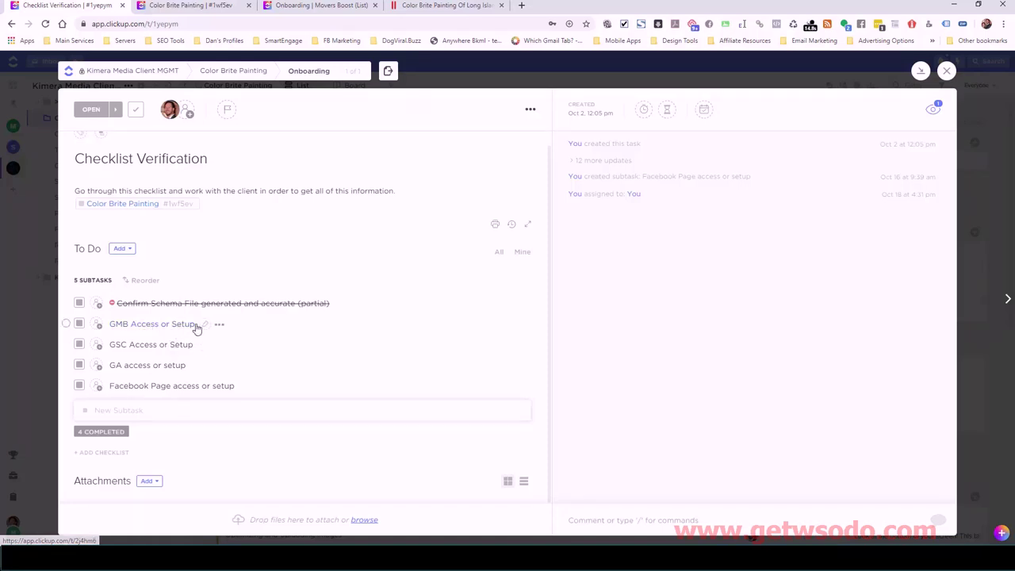
- Set the GMB Access or Setup subtask to Closed, then bring up the Color Brite Painting onboarding form
click(80, 324)
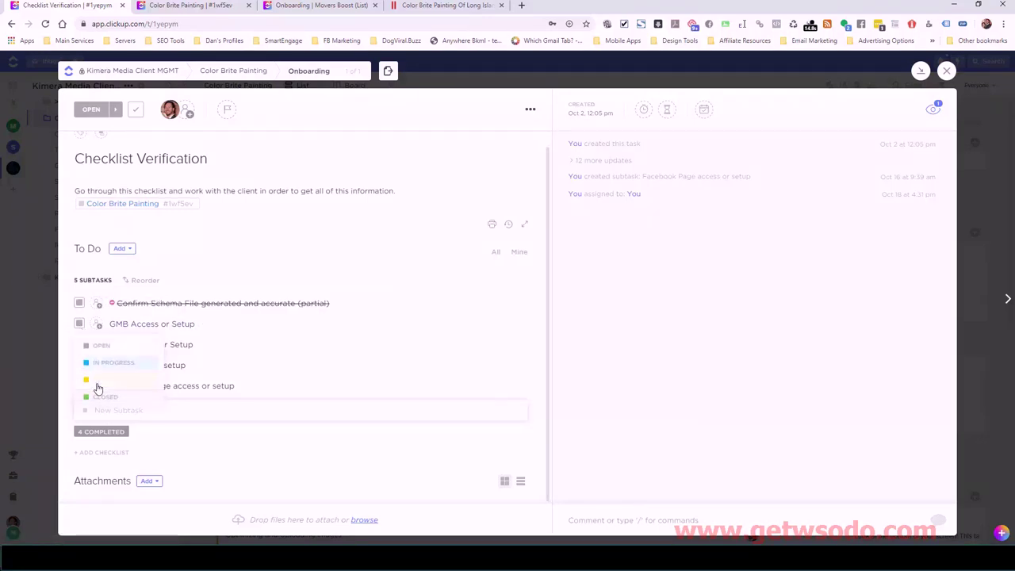
click(102, 394)
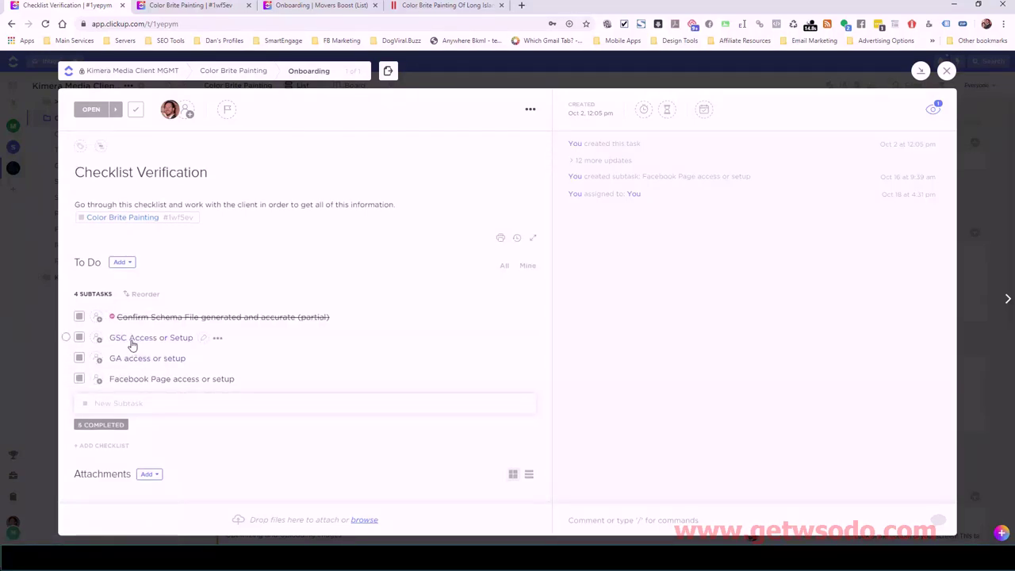
click(183, 8)
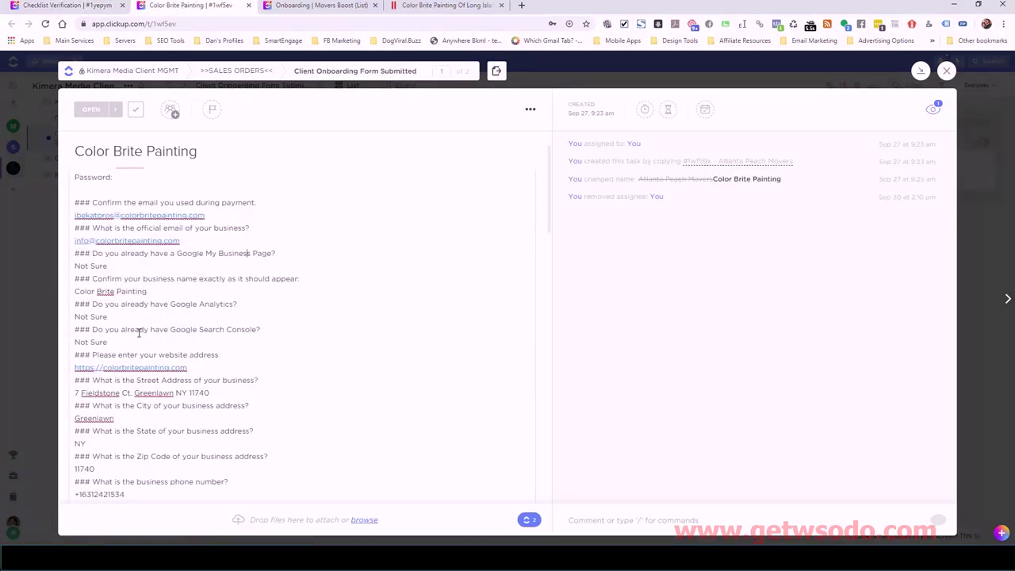
- Check the Google Search Console answer on the onboarding form, then go back to Checklist Verification
drag(125, 329, 243, 329)
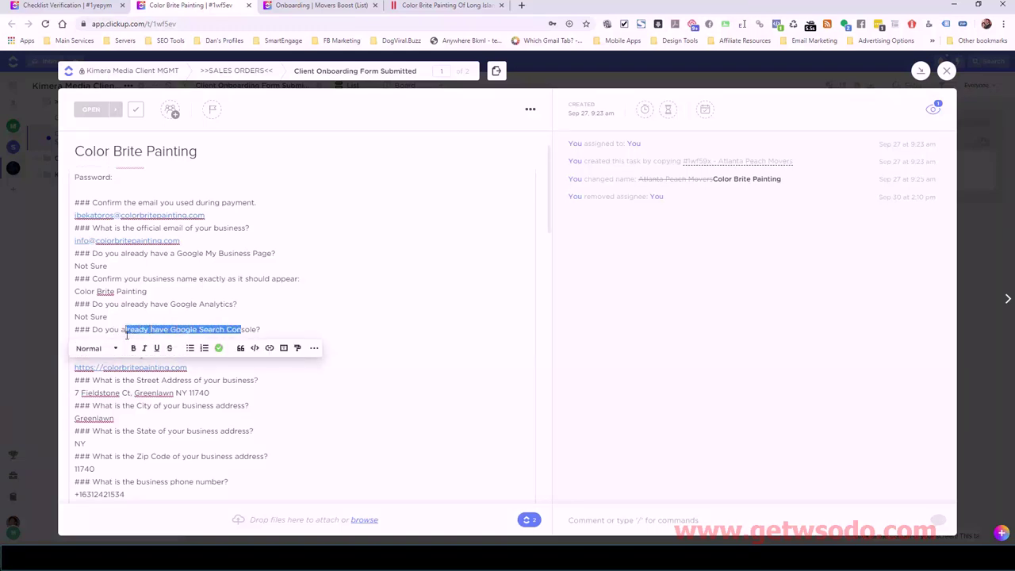
click(139, 338)
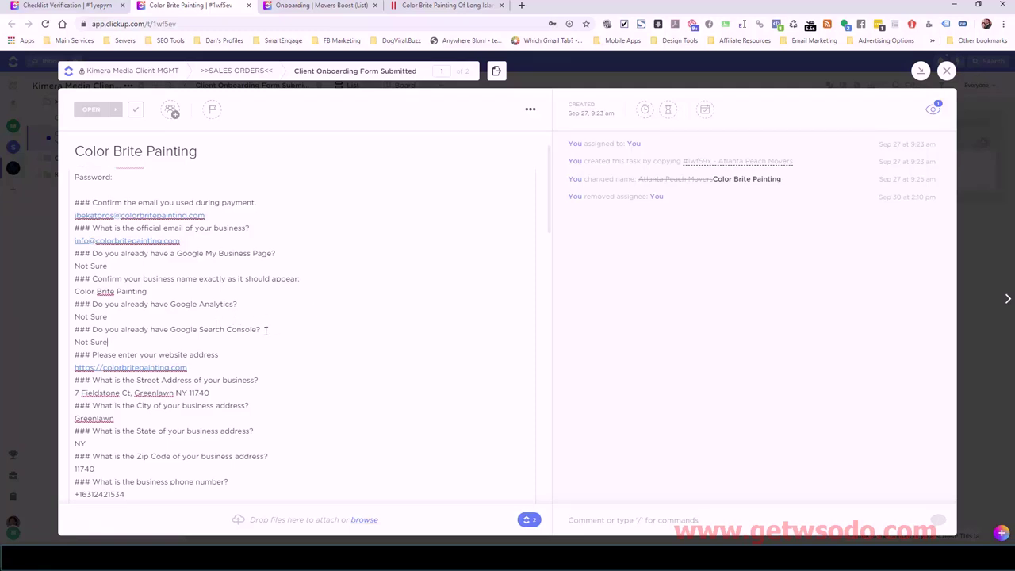
click(67, 5)
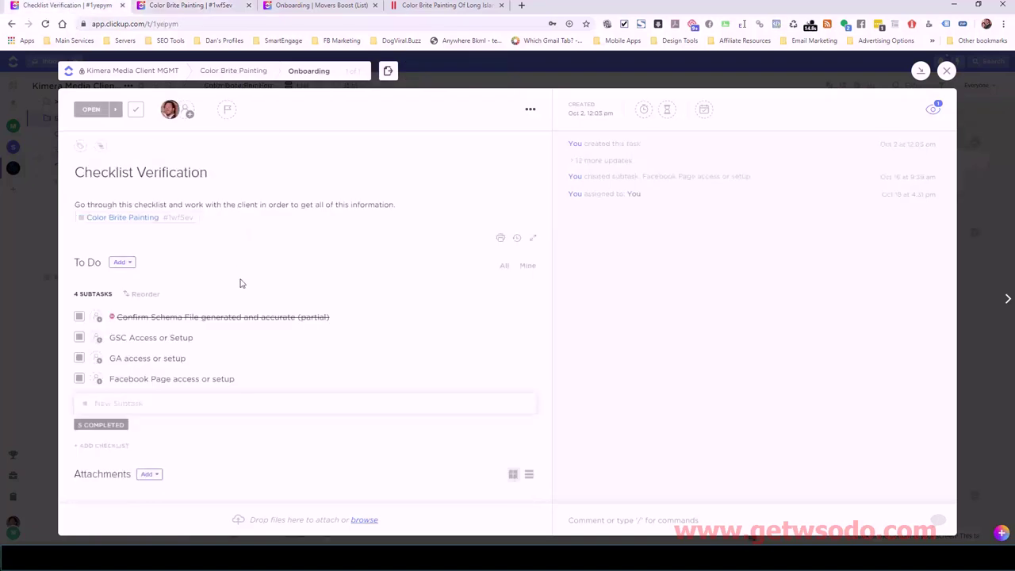
- Set the GSC Access or Setup subtask to Closed and return to the onboarding form
click(82, 339)
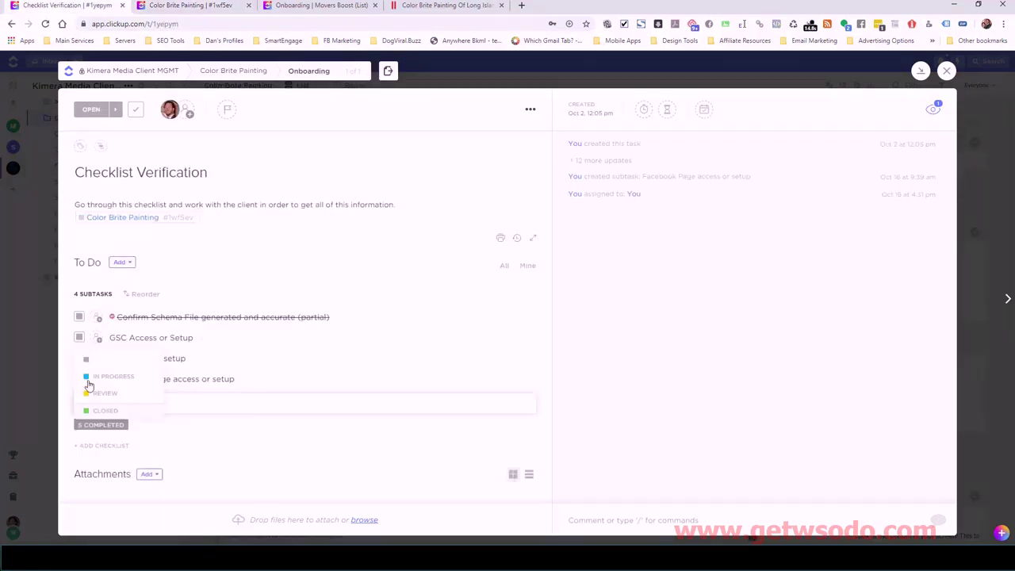
click(95, 407)
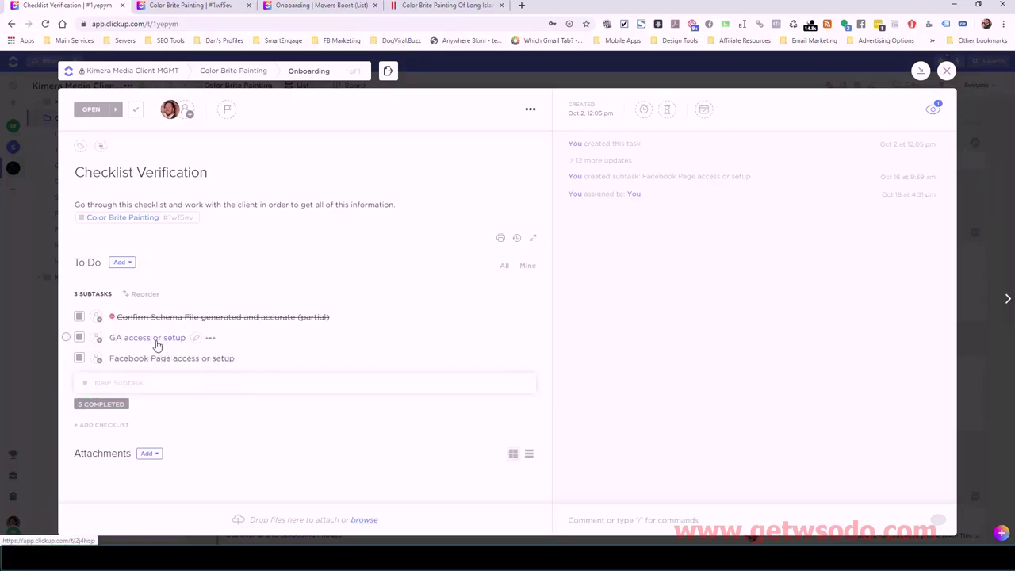
click(198, 5)
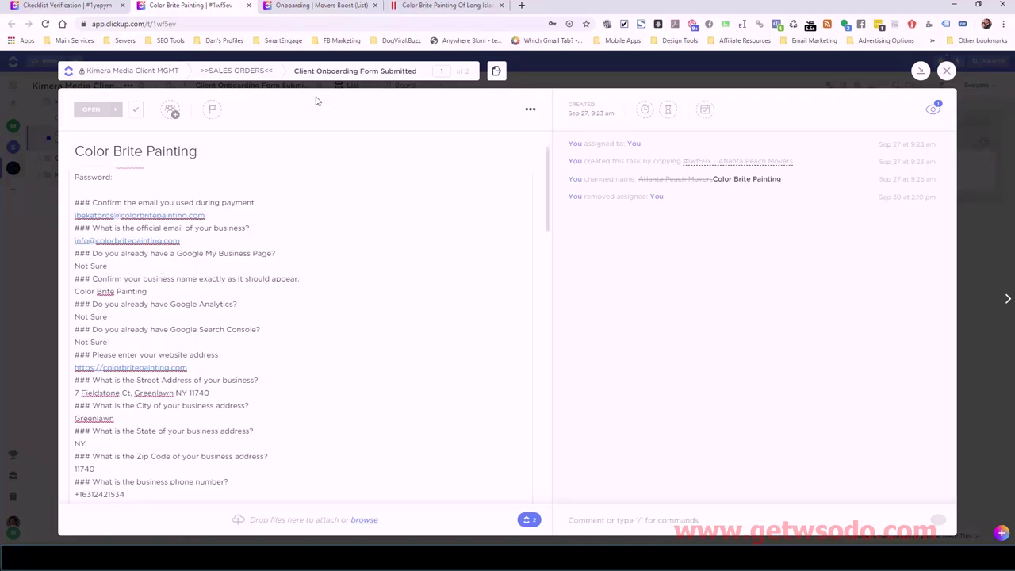
- Open the colorbritepainting.com page source in a new tab
click(450, 7)
right_click(65, 290)
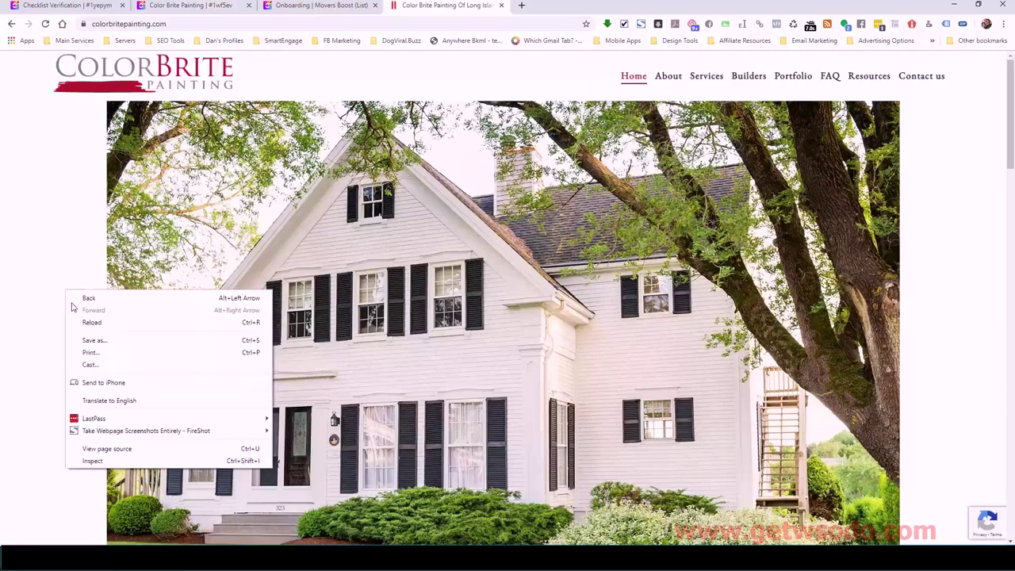
click(102, 449)
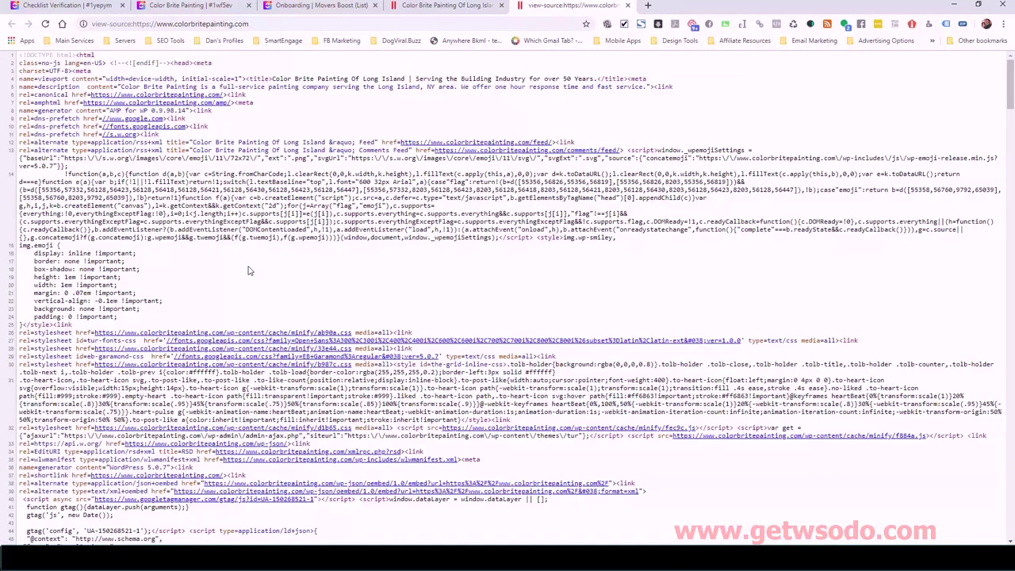
- Search the page source for 'gtag' and then 'ua-' to find the Universal Analytics tracking ID
key(ctrl+f)
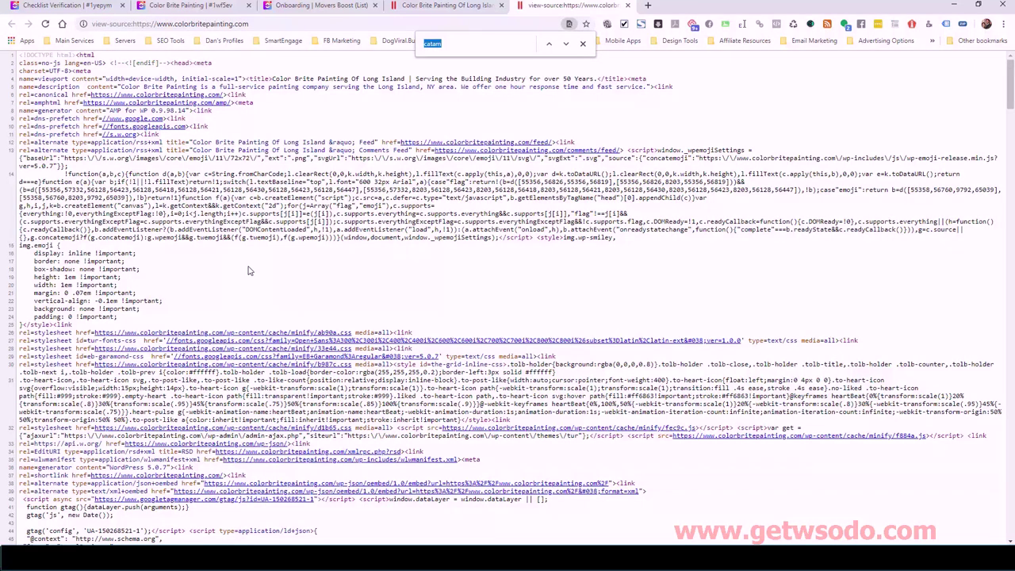
text(gtag)
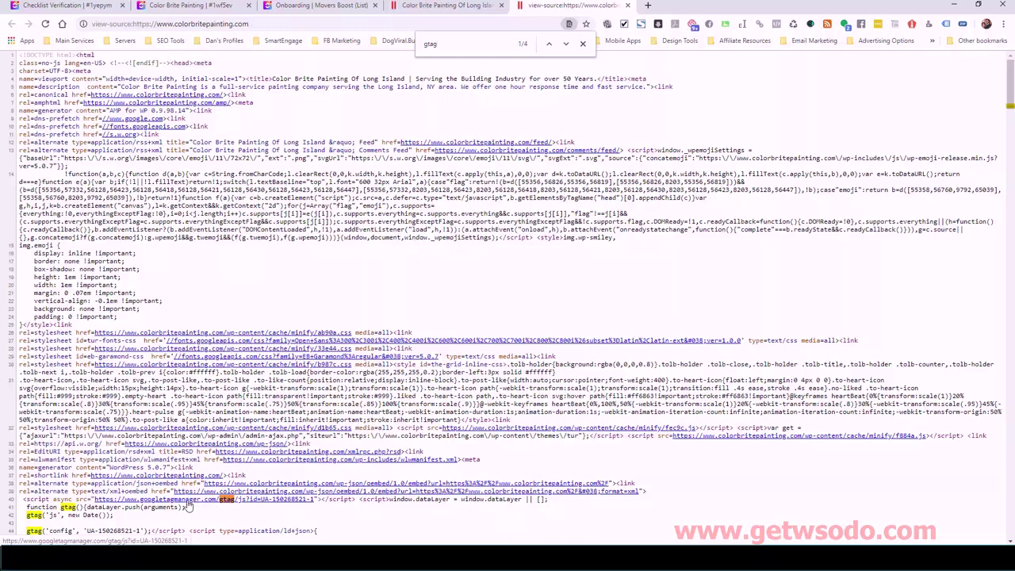
scroll(133, 504, down, 1)
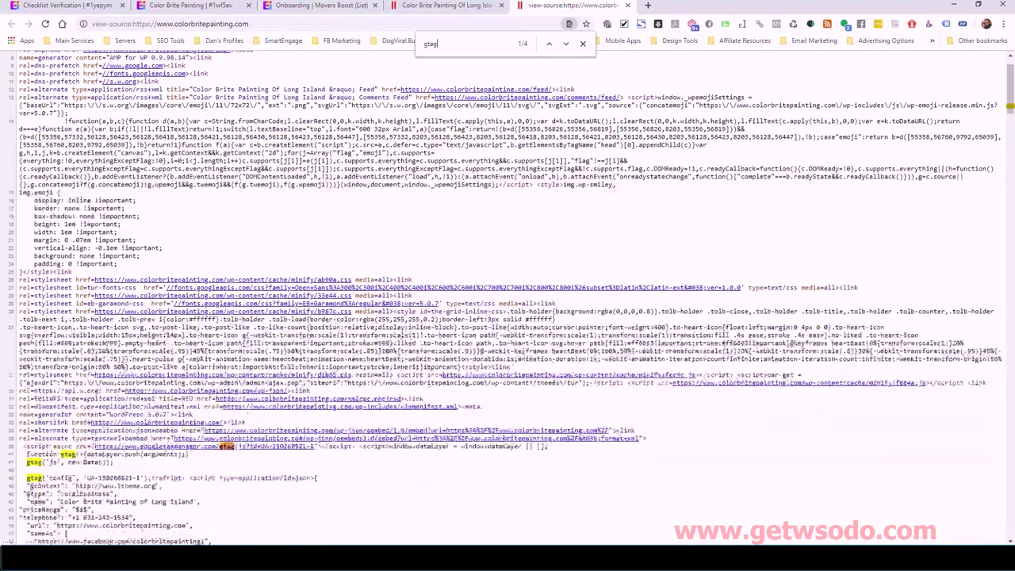
drag(87, 478, 99, 478)
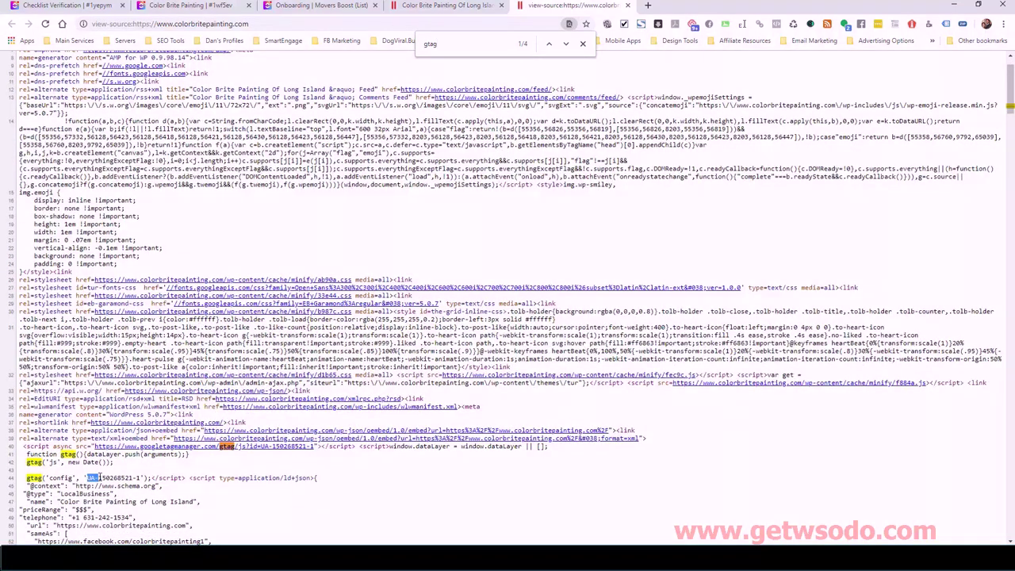
click(101, 478)
key(ctrl+f)
text(ua-)
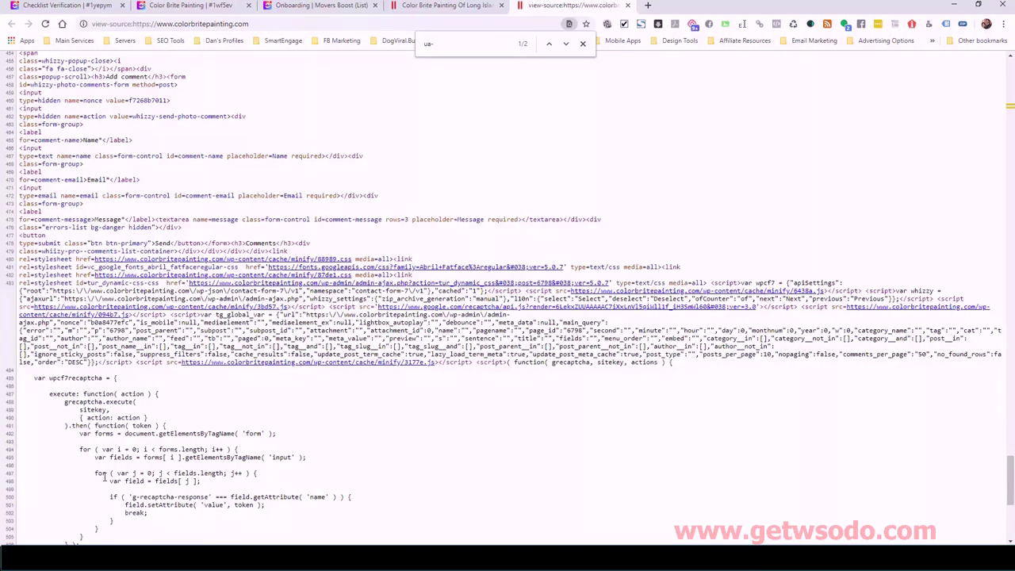
click(547, 44)
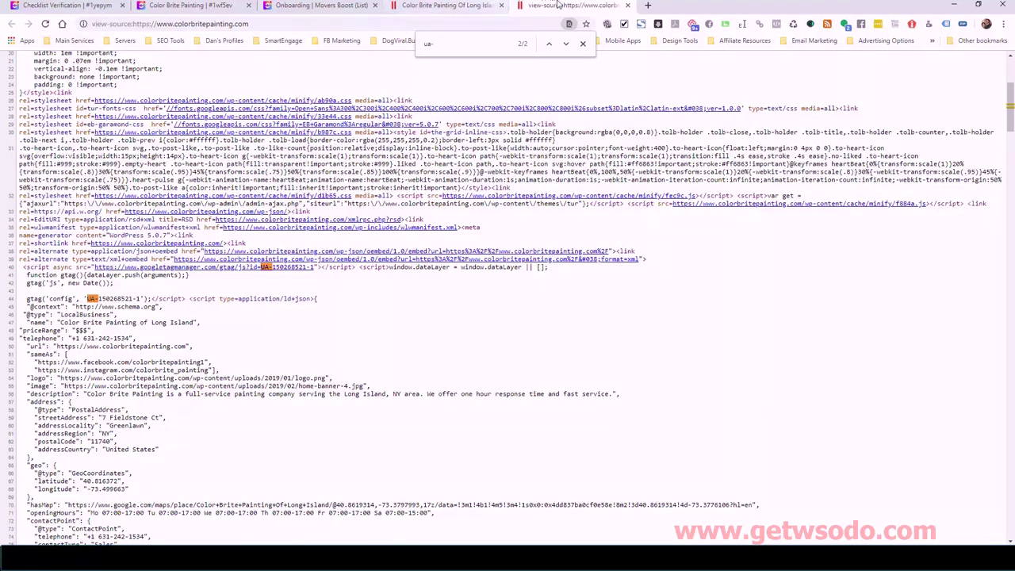
- Close the page source, set the GA access or setup subtask to Closed, and open the Color Brite Painting answers
click(627, 6)
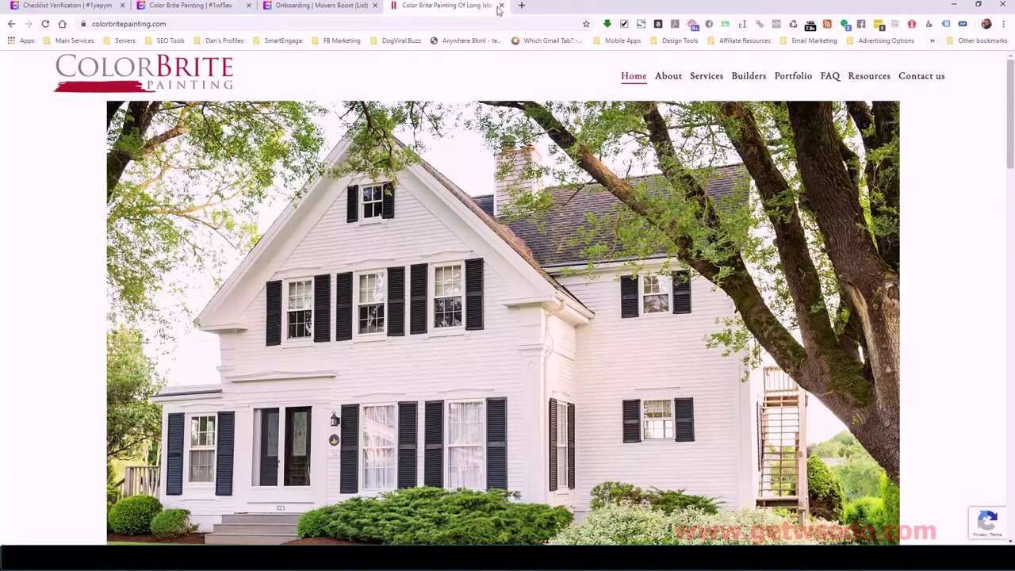
click(77, 6)
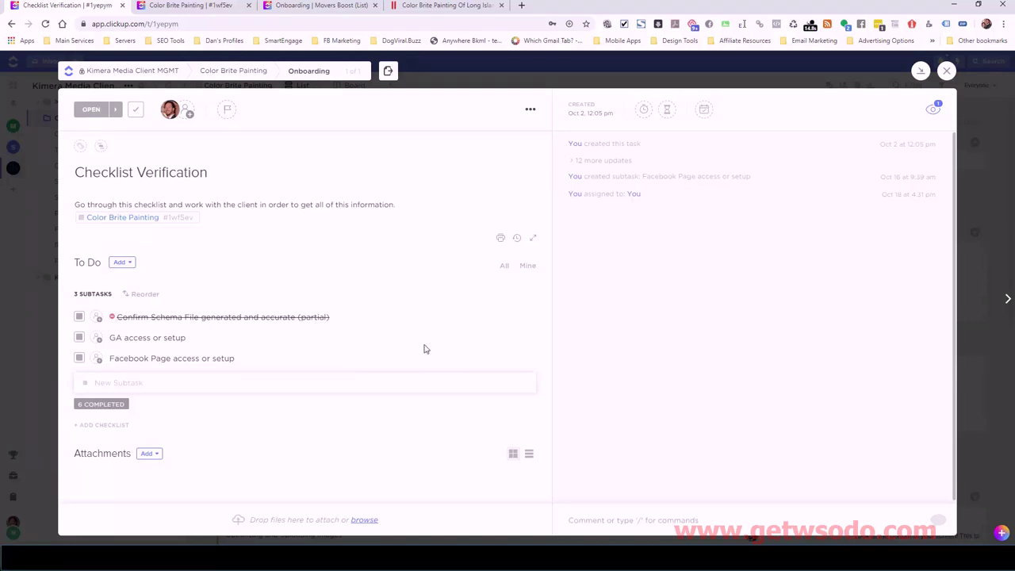
click(79, 337)
click(105, 410)
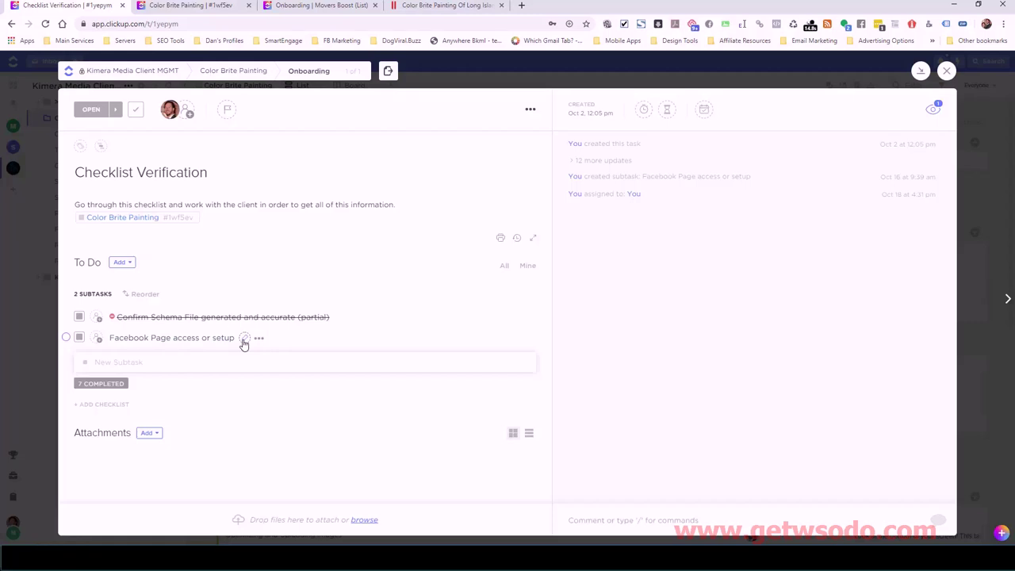
click(210, 6)
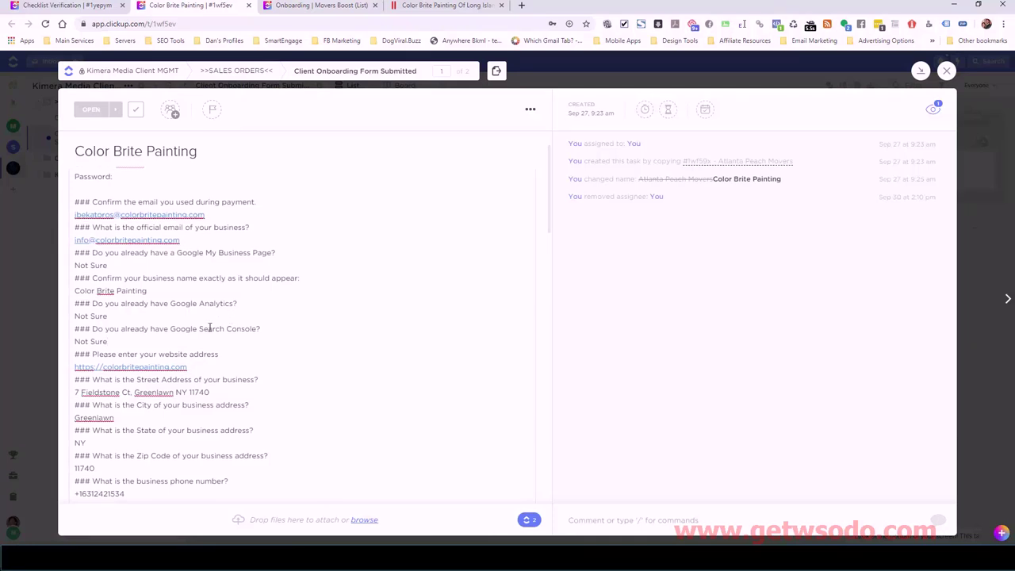
- Scroll the Color Brite Painting onboarding answers to the Facebook page details, then return to Checklist Verification
scroll(197, 337, down, 3)
scroll(195, 351, down, 3)
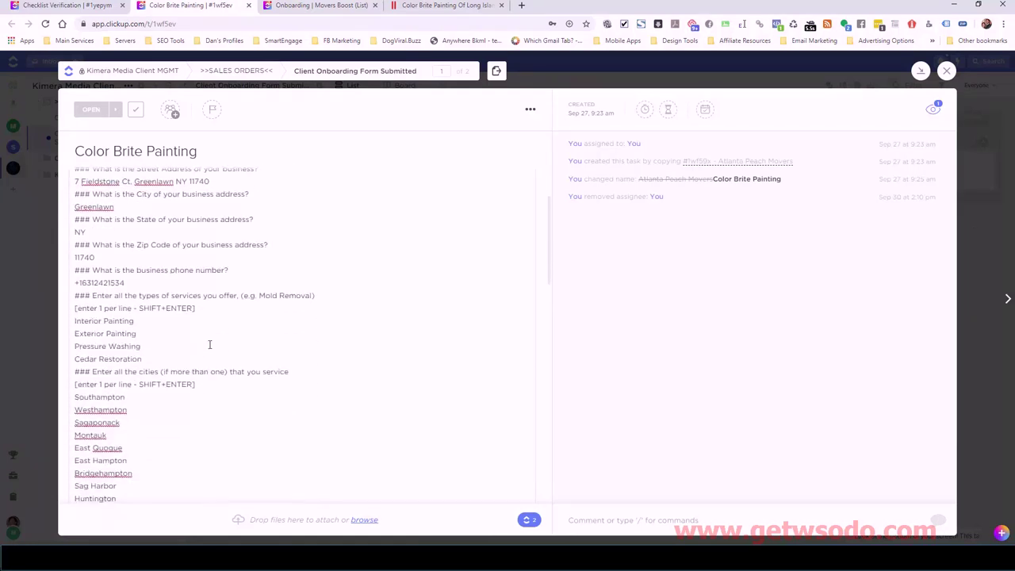
scroll(209, 344, up, 3)
scroll(209, 343, up, 3)
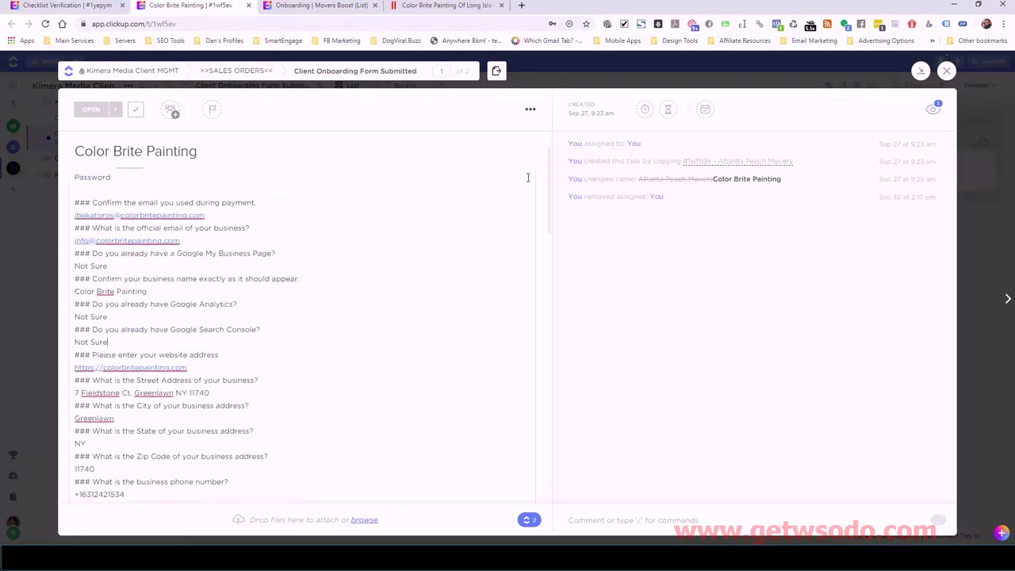
drag(548, 177, 535, 310)
scroll(516, 313, up, 1)
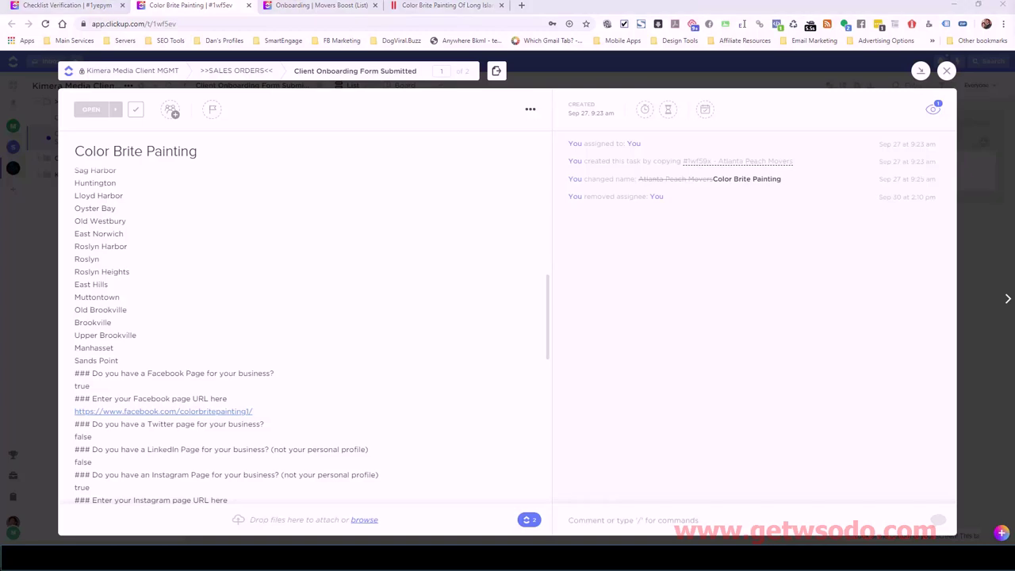
key(ctrl+shift+Tab)
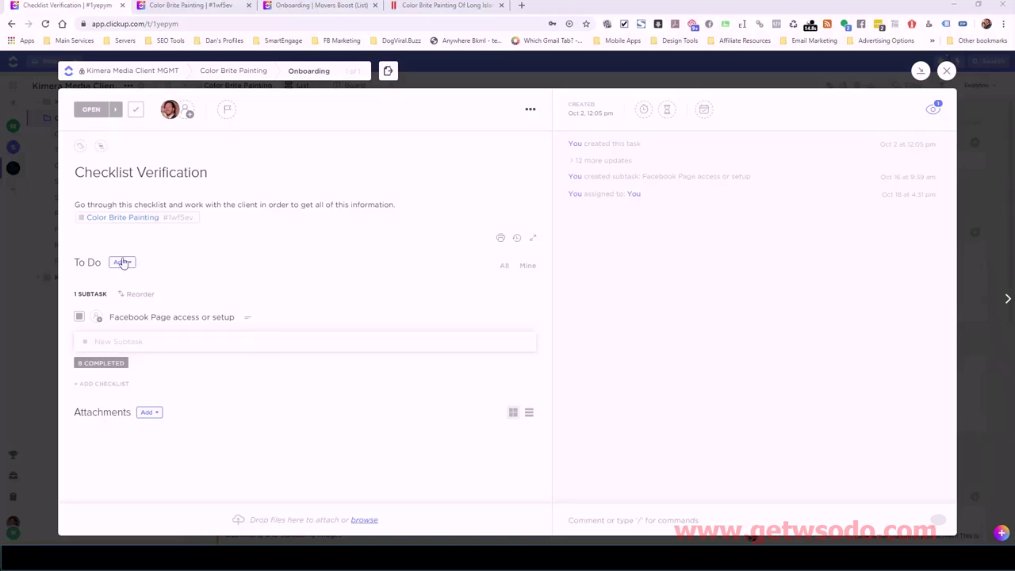
- Open the 'Facebook Page access or setup' subtask from the Checklist Verification list
click(164, 318)
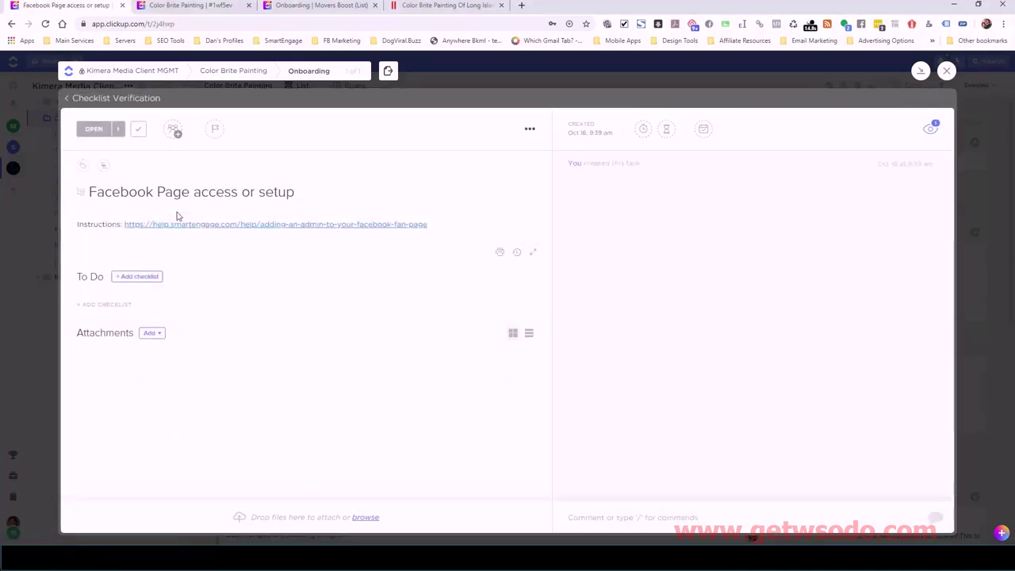
- Open the 'Adding an Admin to Your Facebook Fan Page' article and read down to Step 4: Add an admin
click(268, 227)
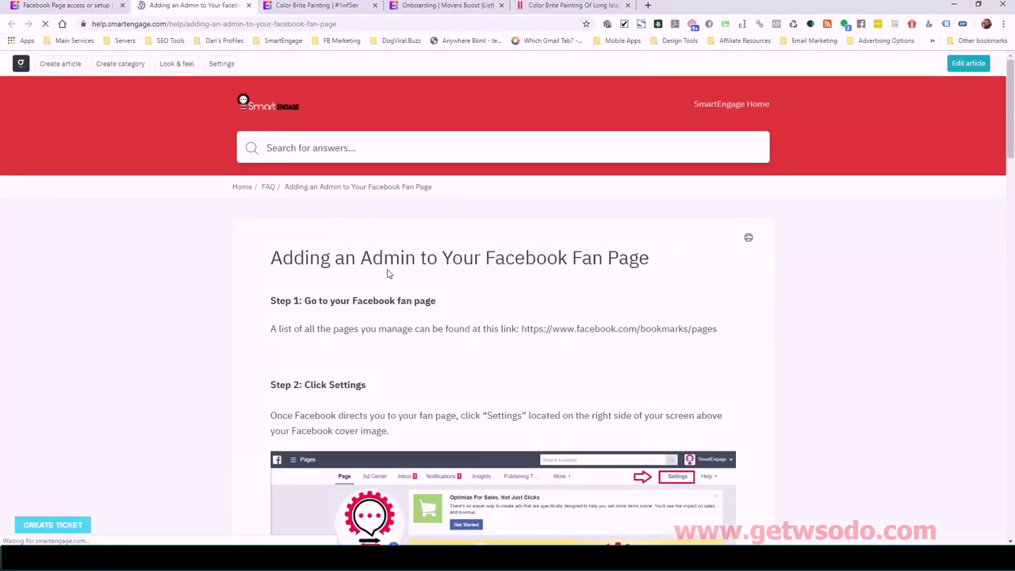
scroll(1010, 95, down, 5)
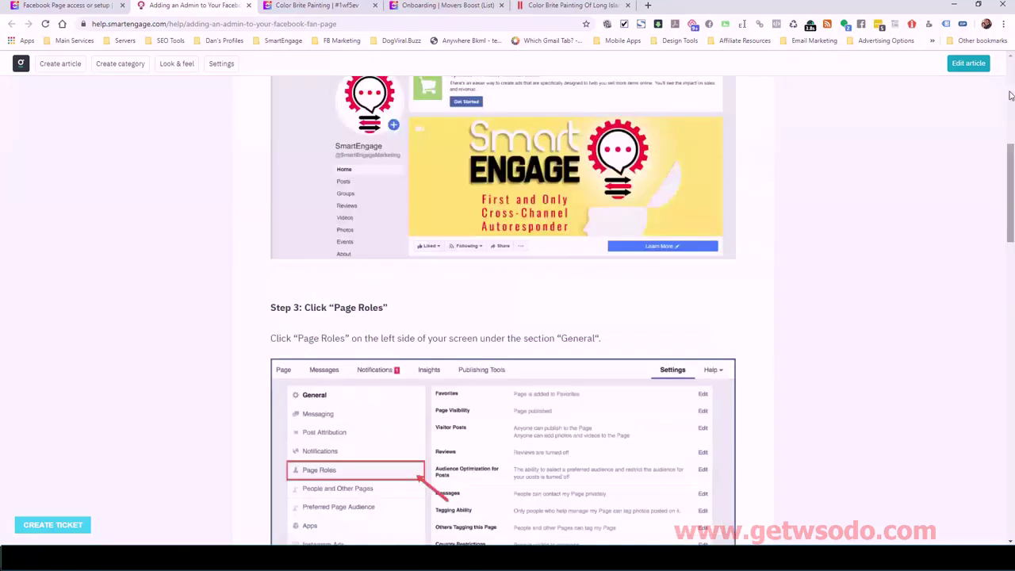
scroll(1010, 95, up, 5)
scroll(1001, 221, down, 7)
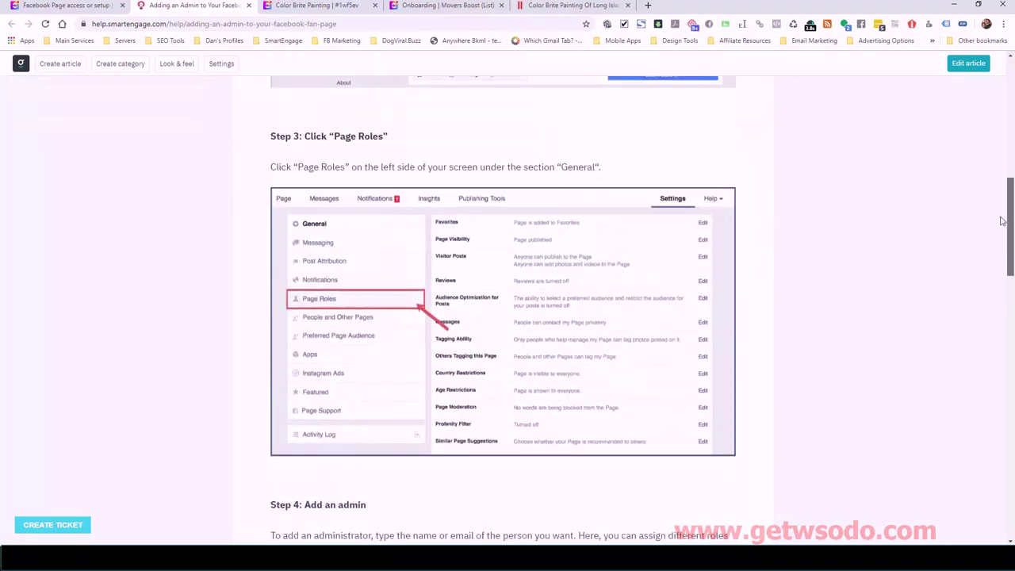
scroll(1001, 222, up, 5)
scroll(997, 153, up, 1)
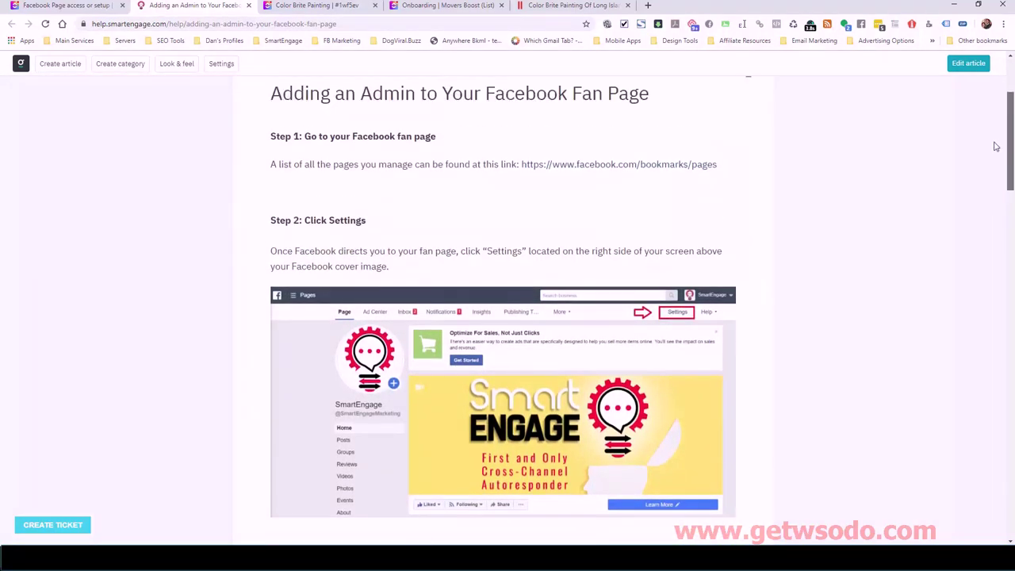
scroll(999, 170, down, 7)
scroll(999, 268, down, 3)
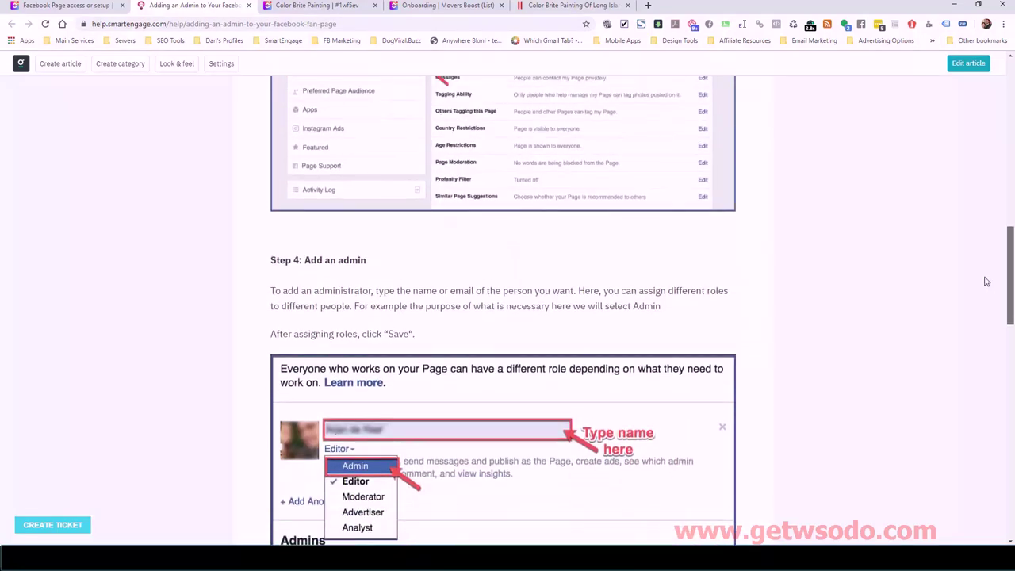
scroll(989, 302, down, 4)
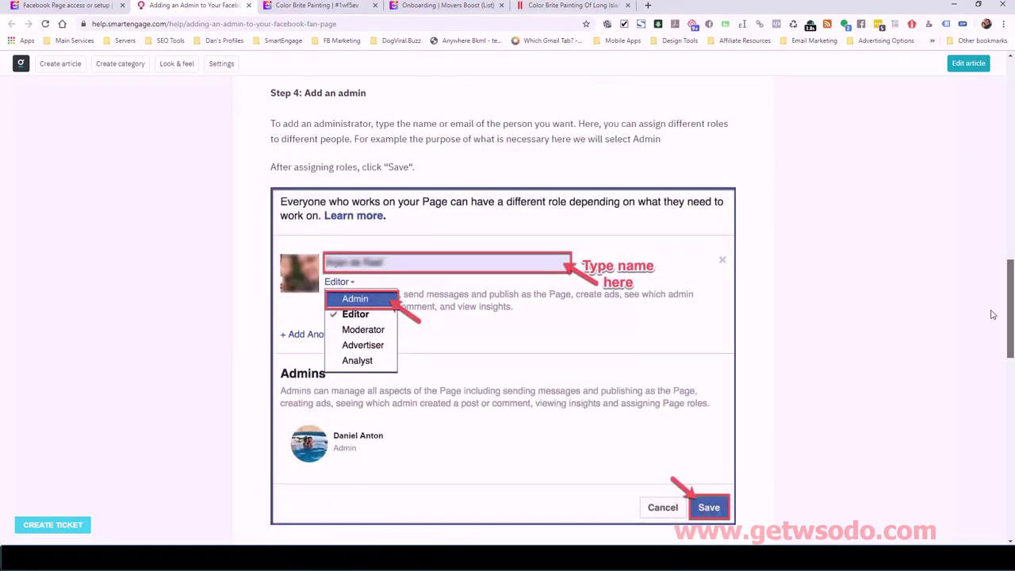
scroll(989, 384, down, 2)
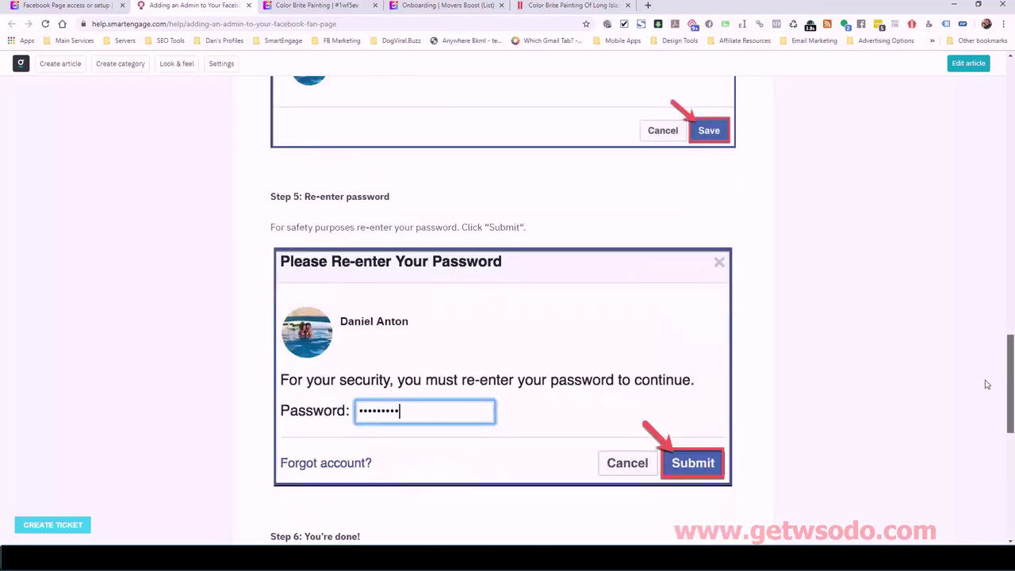
scroll(983, 325, up, 7)
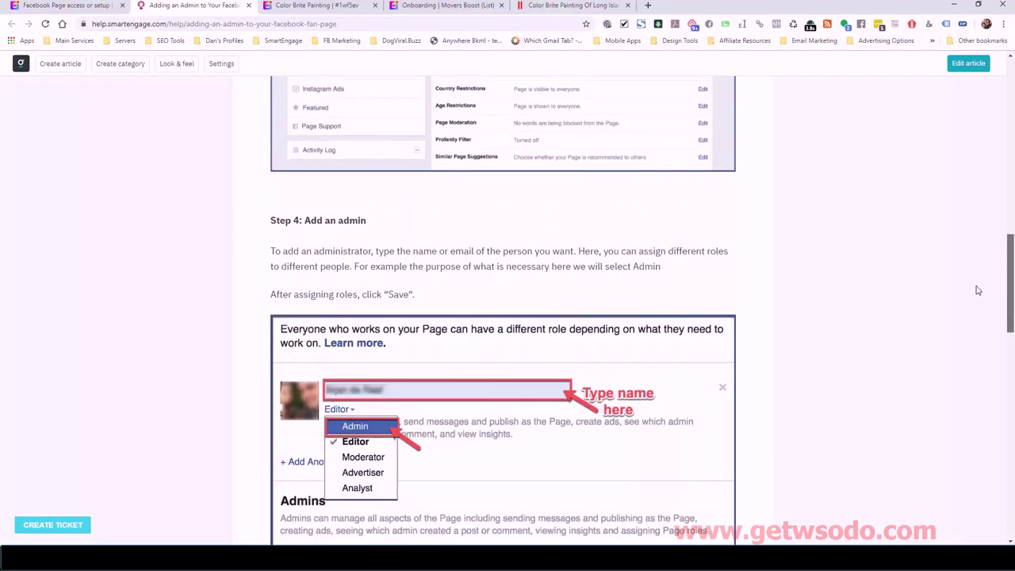
scroll(977, 295, down, 1)
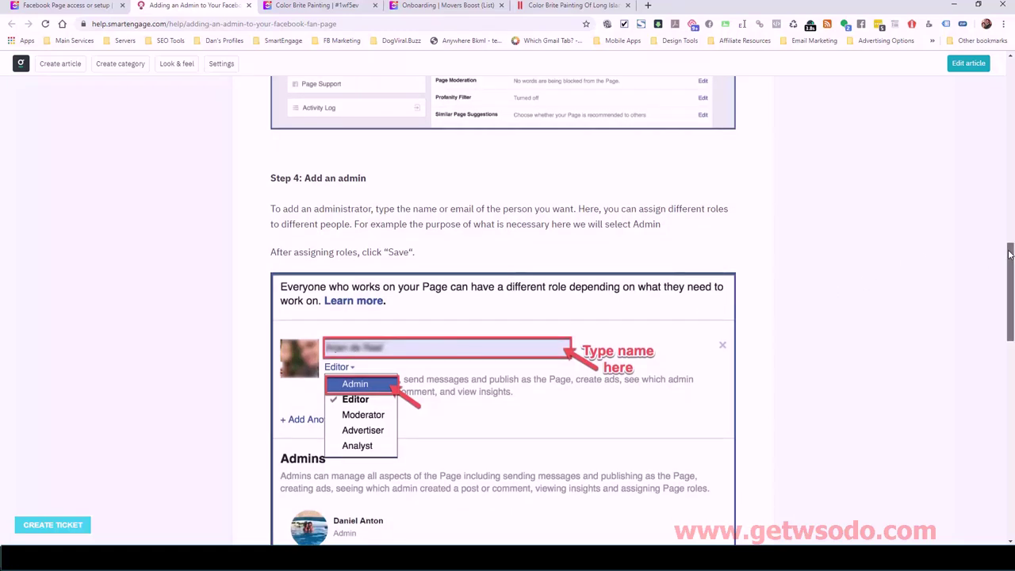
scroll(371, 342, down, 1)
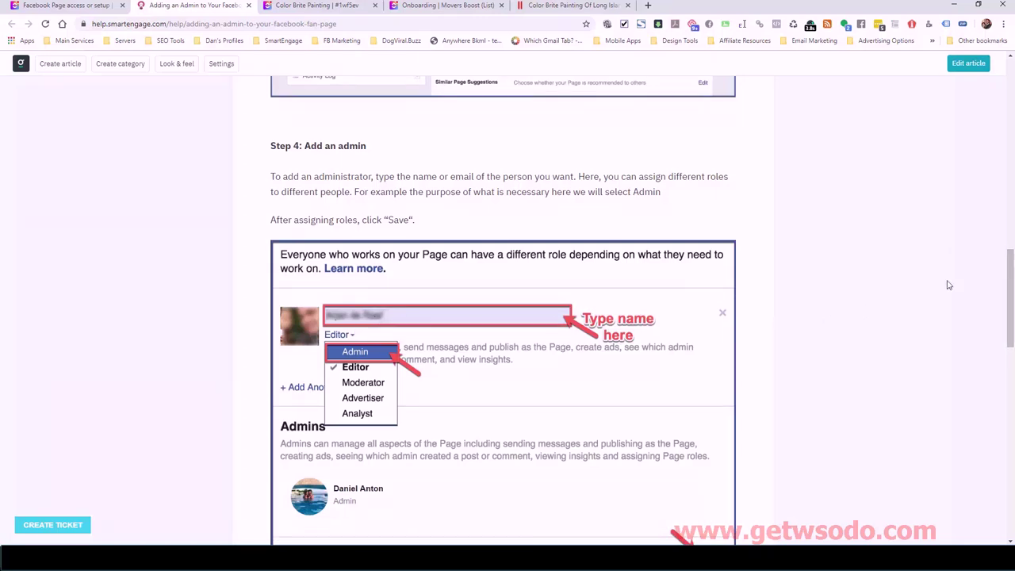
scroll(1010, 262, down, 2)
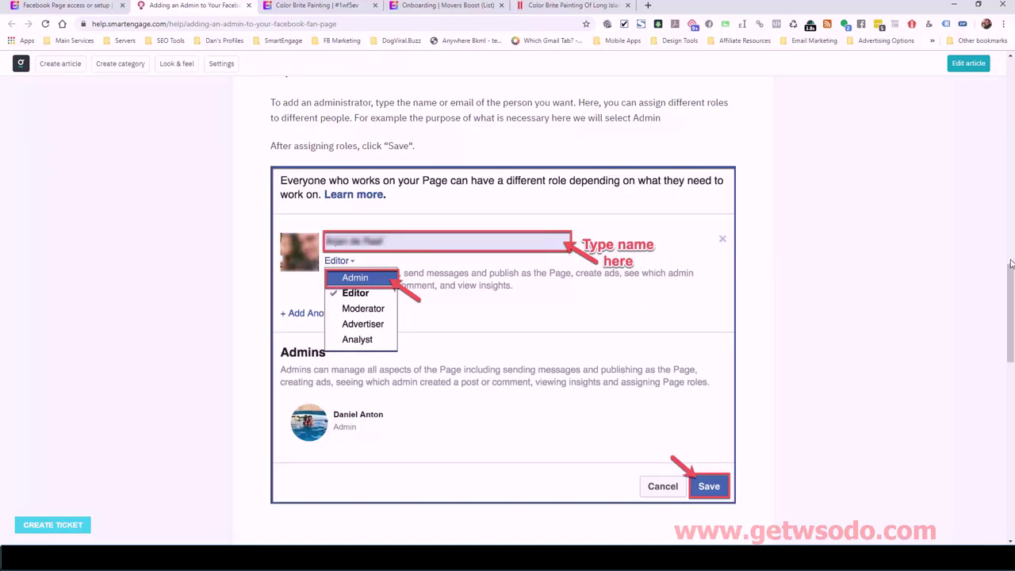
drag(1010, 274, 987, 249)
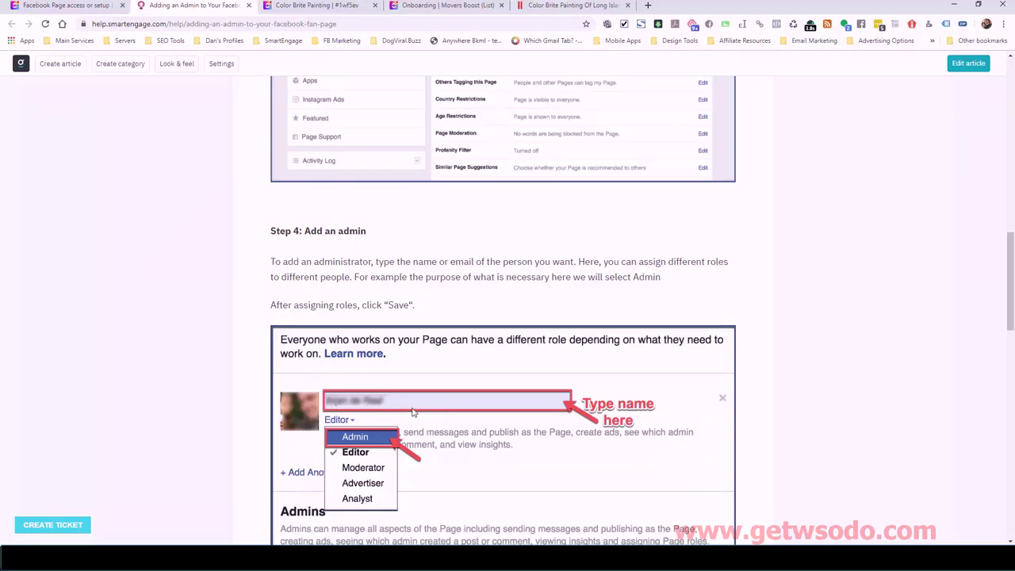
- Close the help article, go back to Checklist Verification, and set Facebook Page access or setup to Closed
click(248, 6)
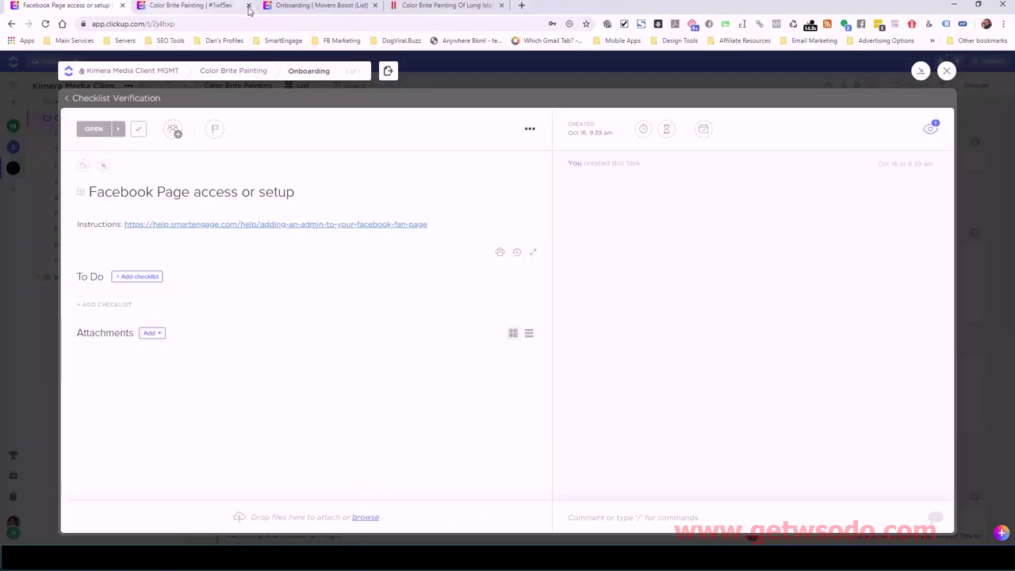
click(69, 99)
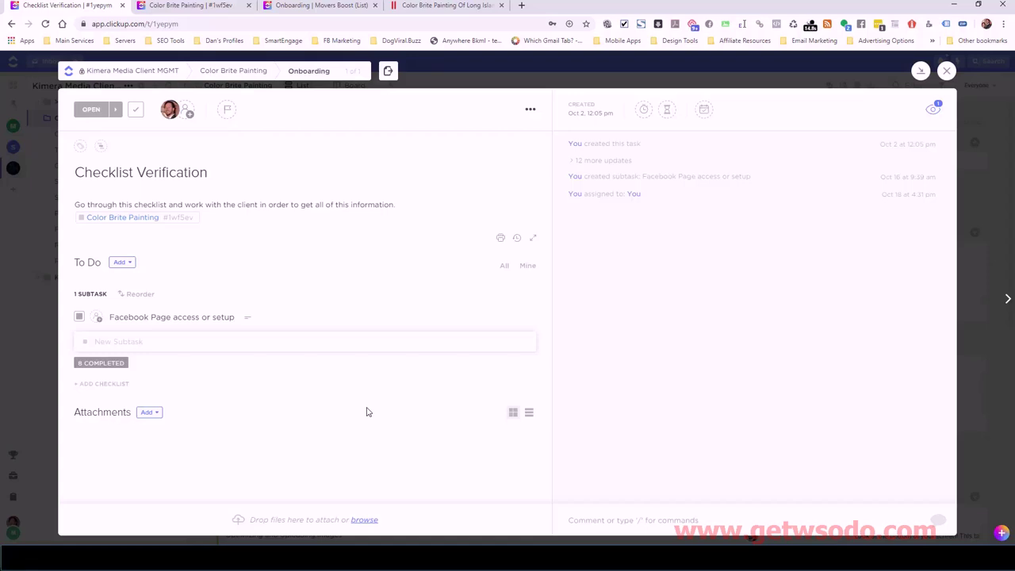
click(79, 316)
click(111, 391)
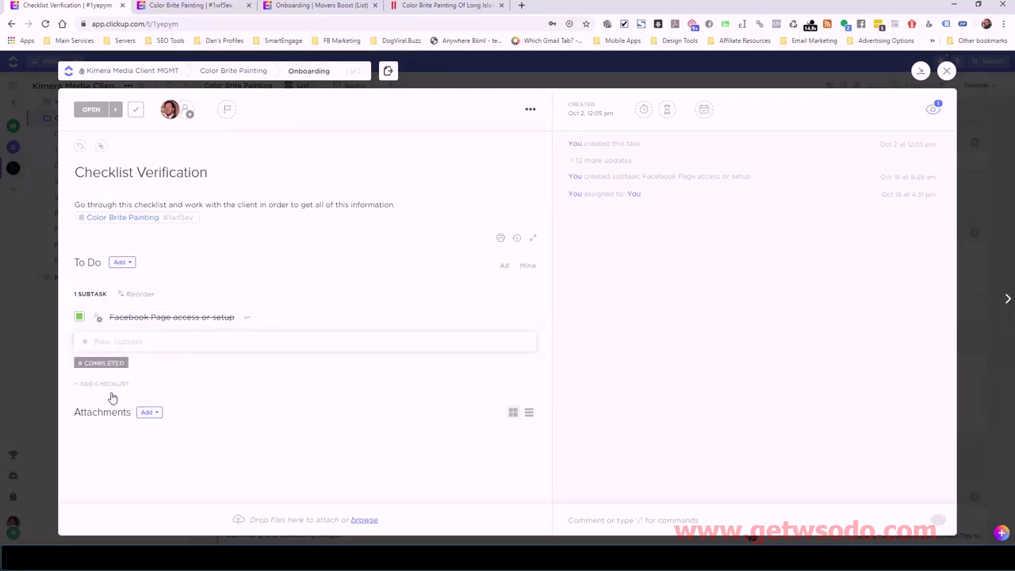